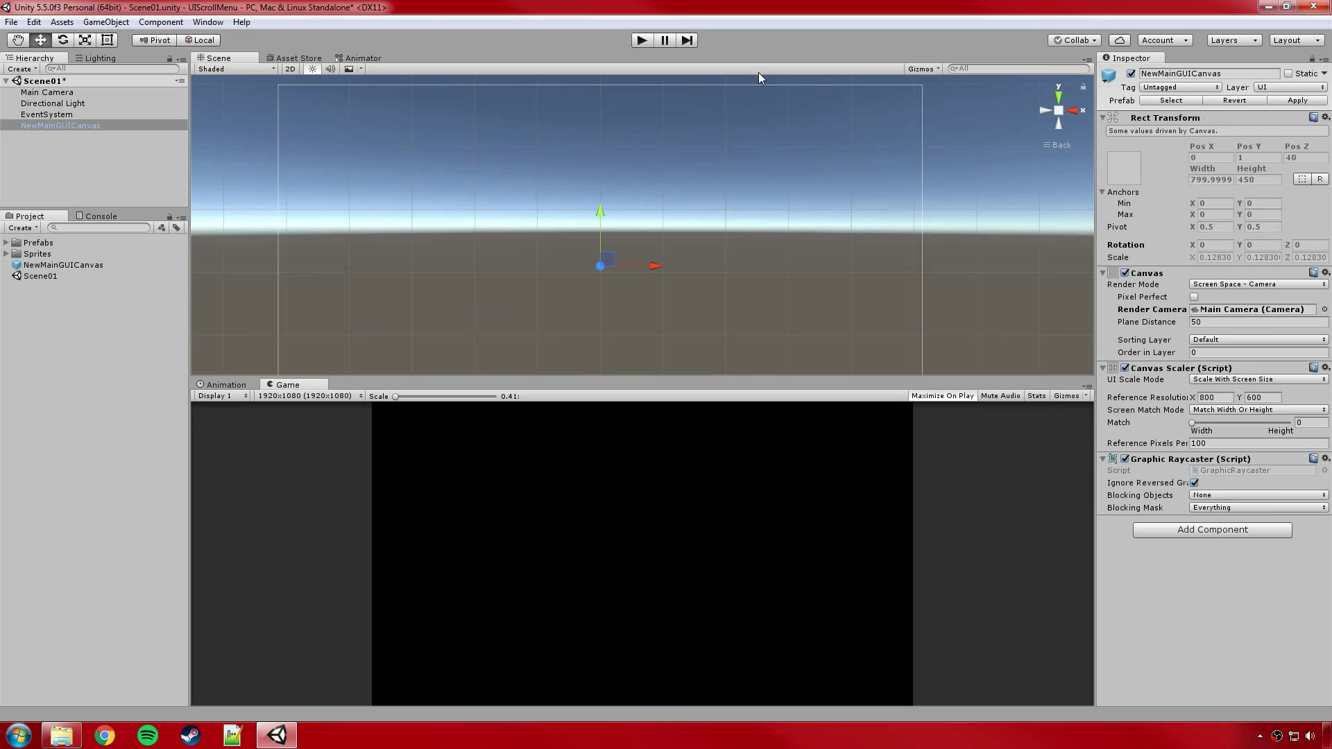
Add an Image under NewMainGUICanvas and duplicate it as Image (1).
click(59, 118)
click(66, 125)
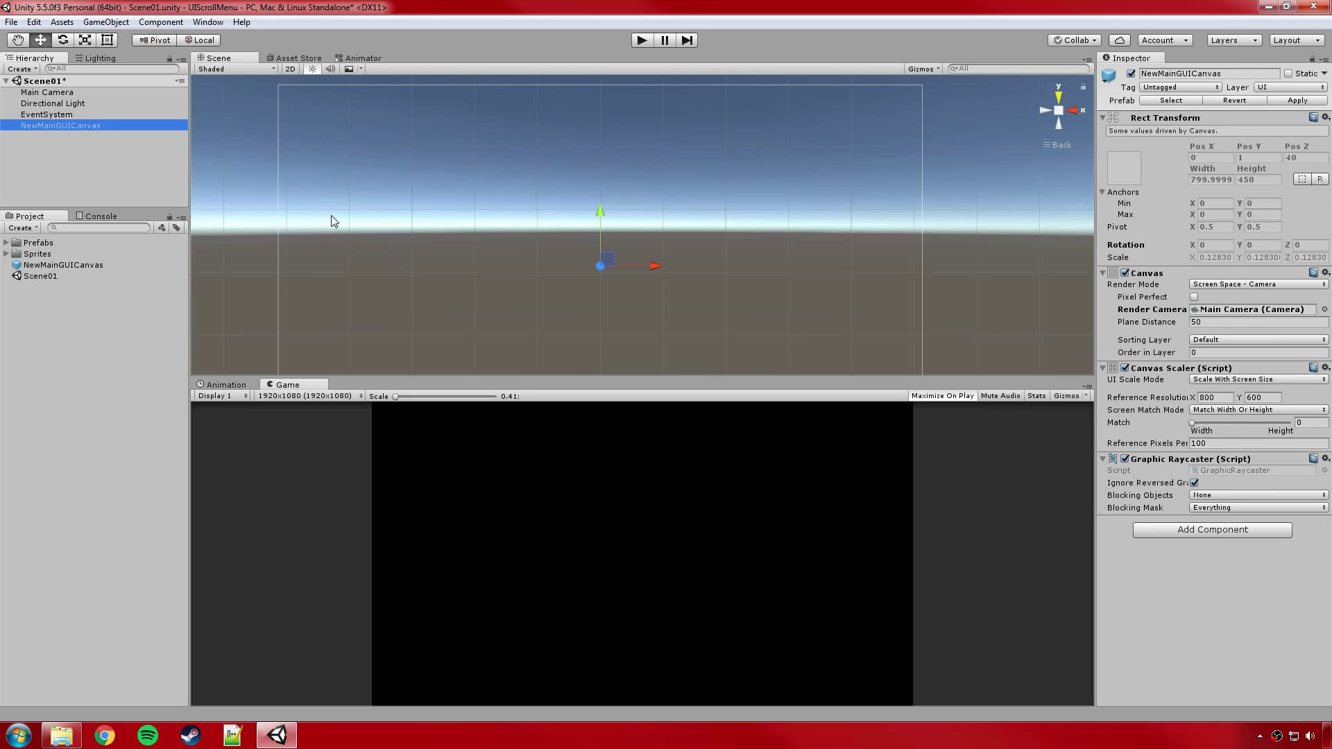
right_click(66, 126)
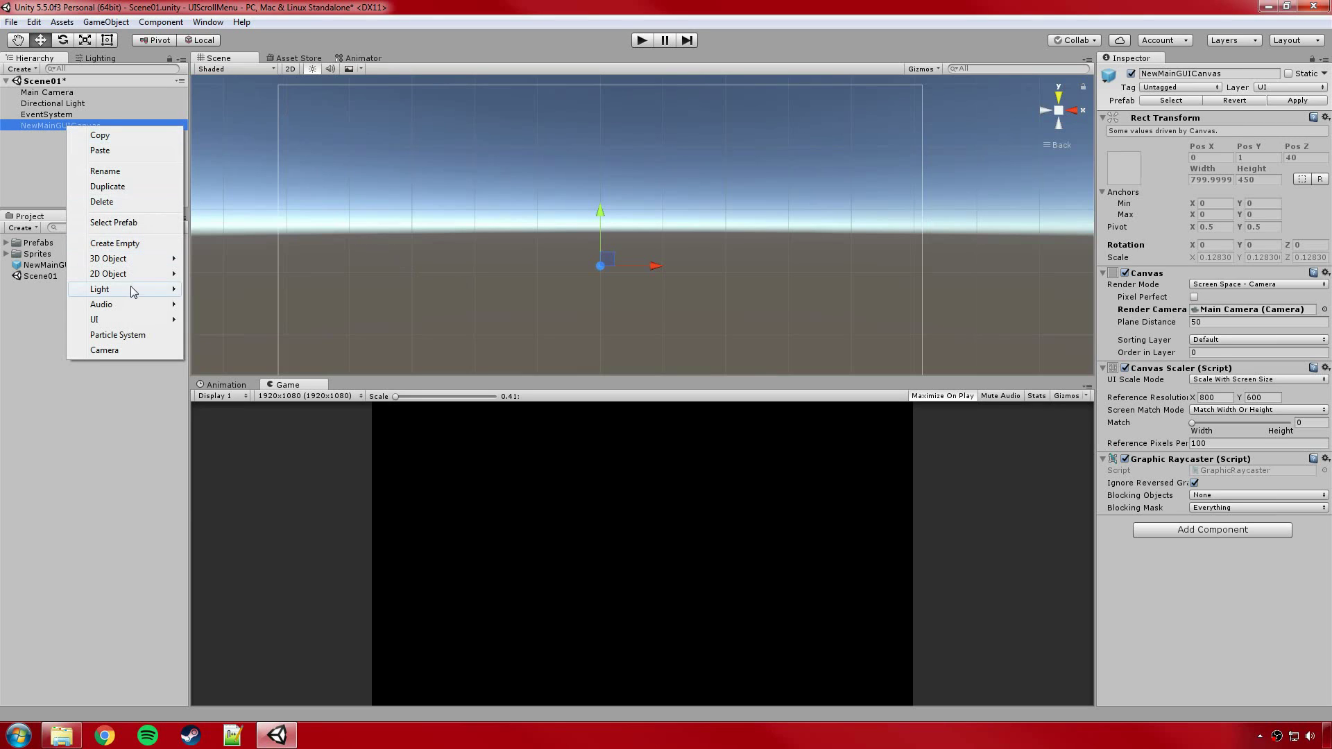
mouse_move(135, 320)
click(210, 335)
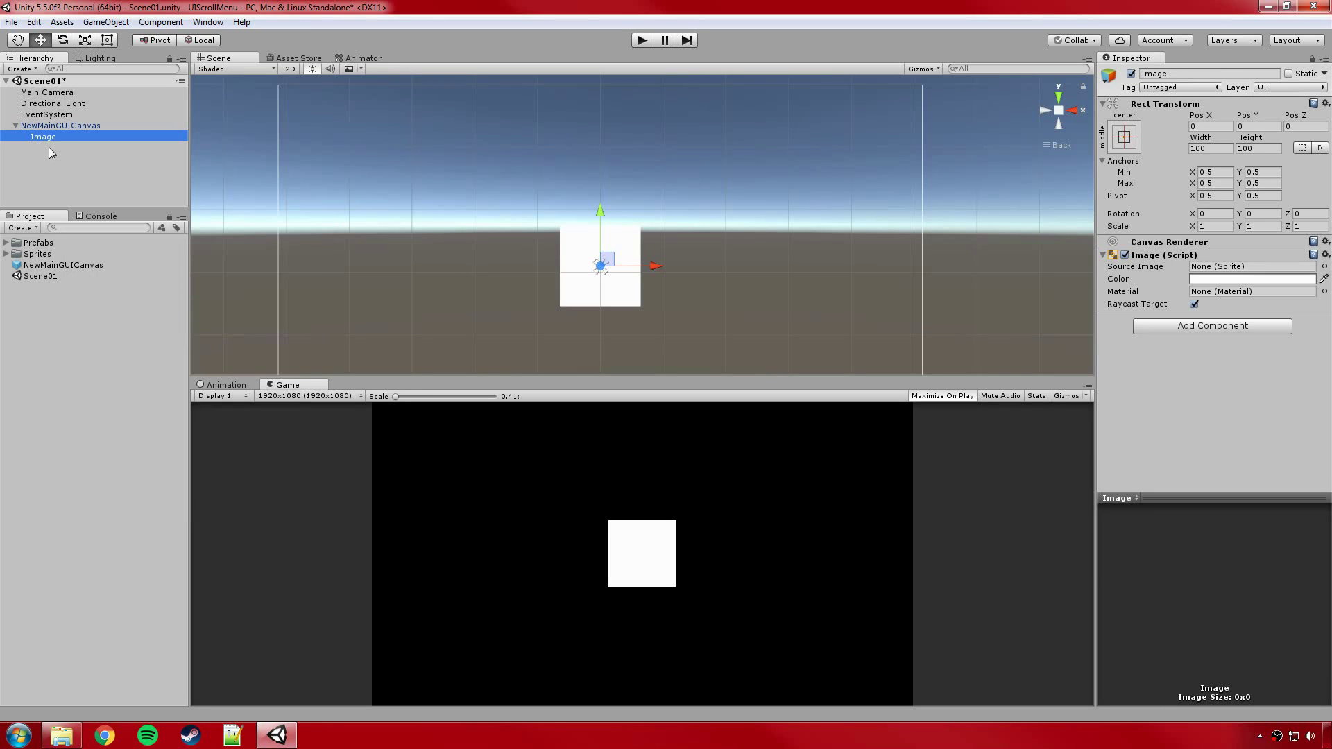
key(ctrl+d)
Anchor Image to the canvas's top-left corner and Image (1) to the bottom-right corner.
click(1125, 138)
alt+click(1171, 246)
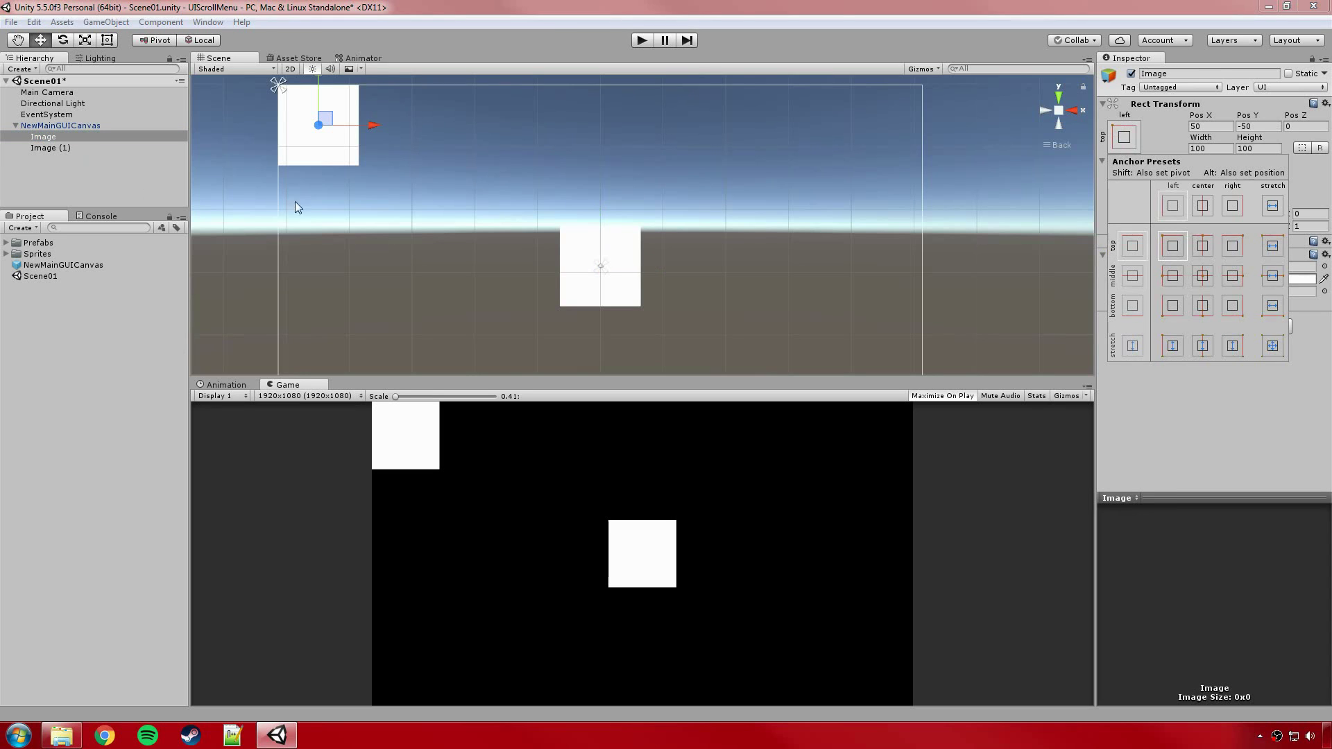
click(73, 146)
click(77, 148)
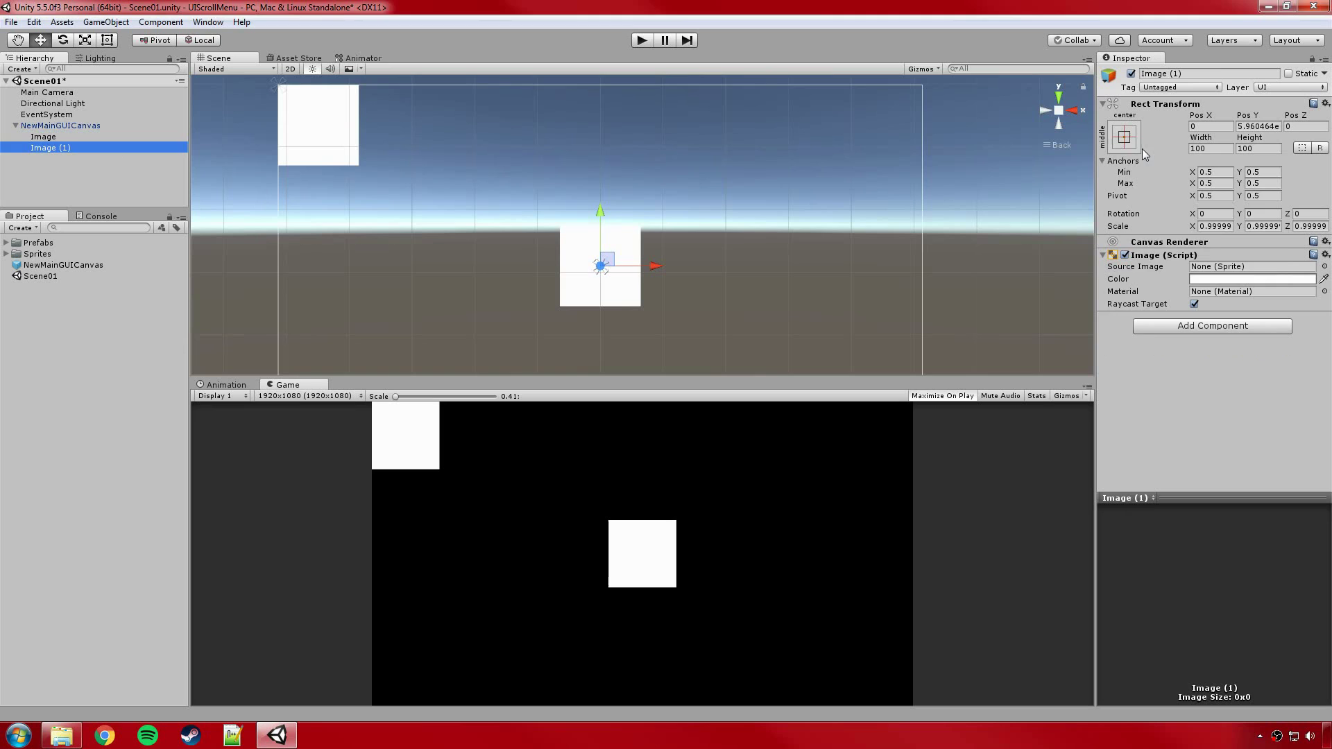
click(1124, 139)
alt+click(1231, 305)
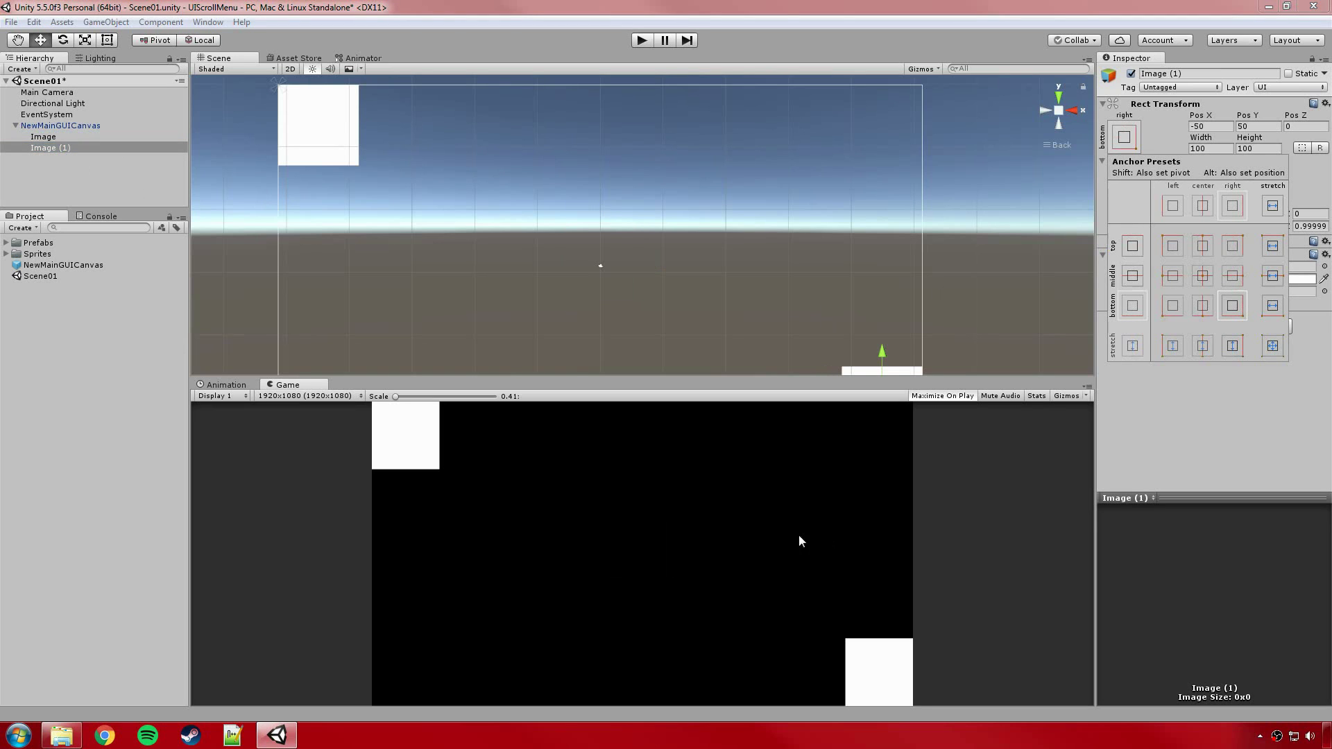
click(291, 398)
Preview the Game view at 5:4, 4:3, 3:2 and 16:9, then return to 1920x1080.
click(291, 397)
click(298, 418)
click(299, 404)
click(301, 429)
click(298, 401)
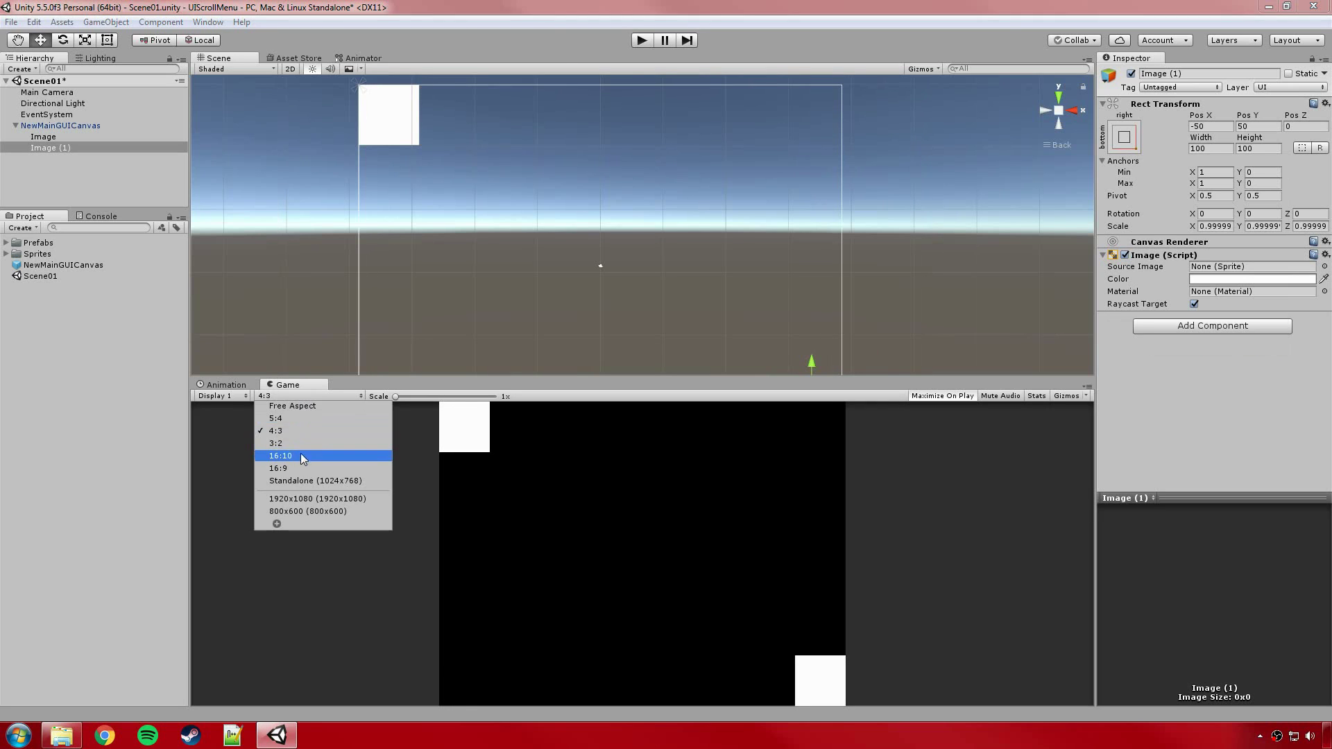
click(297, 444)
click(301, 397)
click(304, 467)
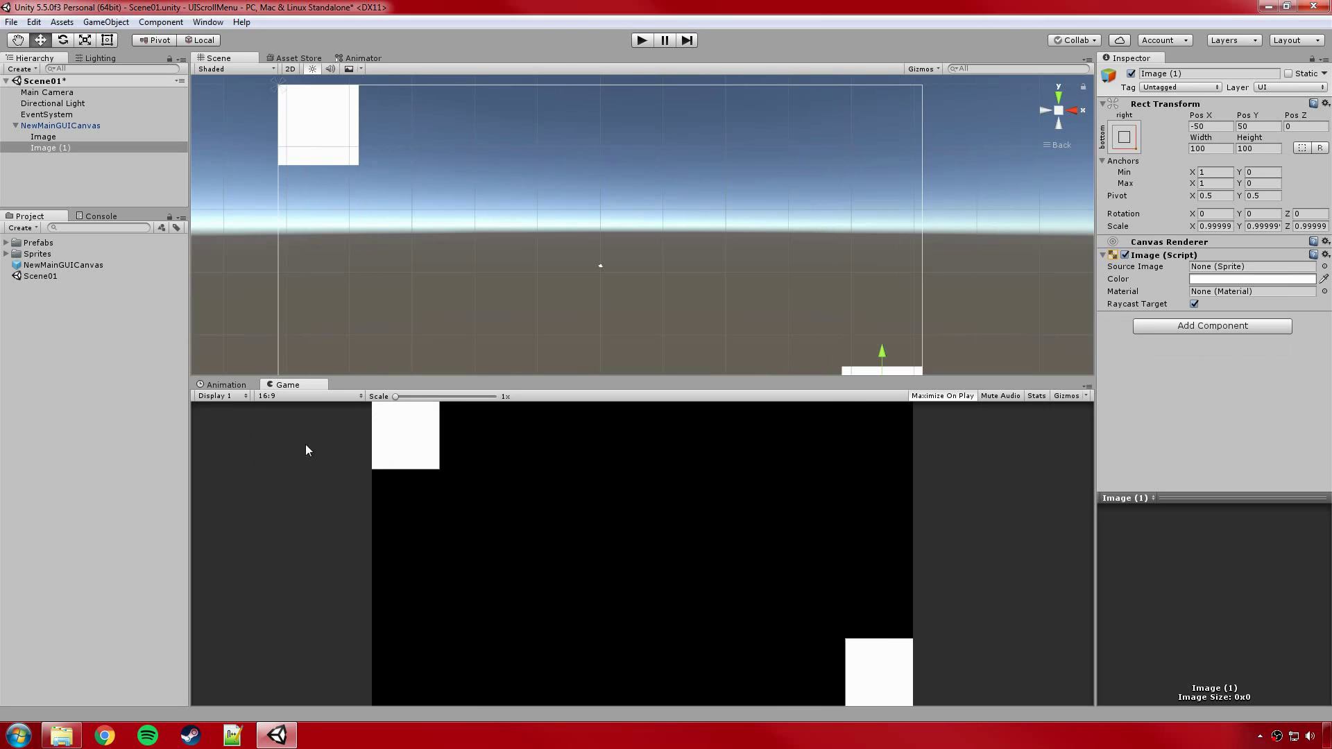
click(311, 397)
click(318, 498)
Delete both demonstration images and apply the canvas changes to its prefab.
shift+click(45, 138)
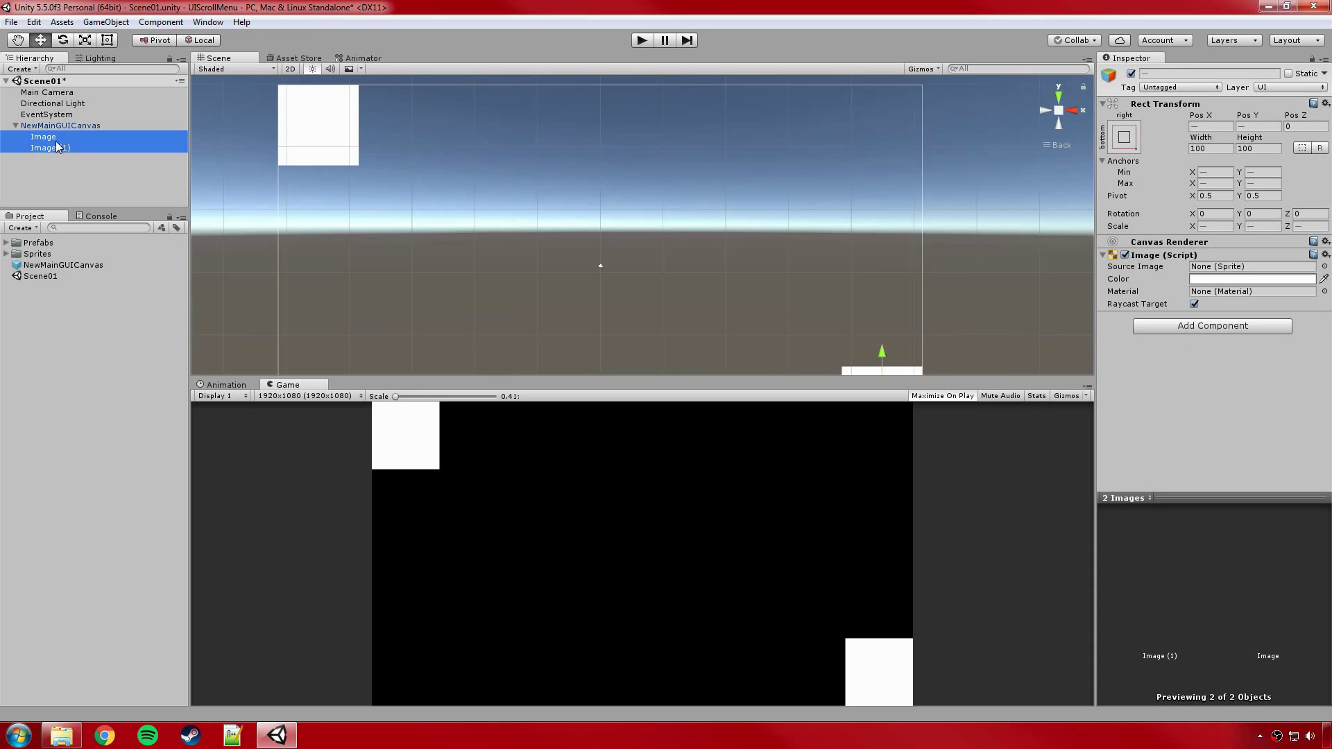
key(Delete)
click(123, 127)
click(1279, 101)
scroll(805, 235, down, 3)
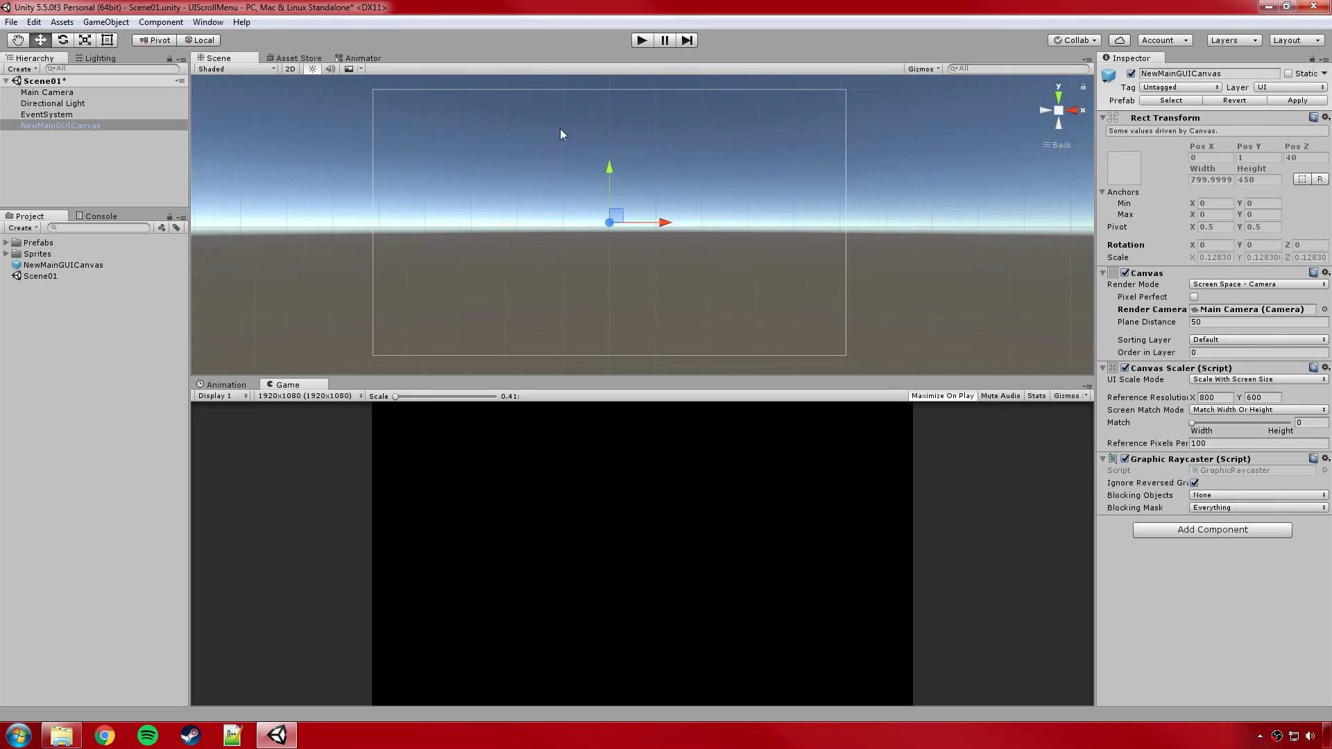
Create a new Image under the canvas from GameObject > UI > Image.
click(106, 21)
mouse_move(127, 132)
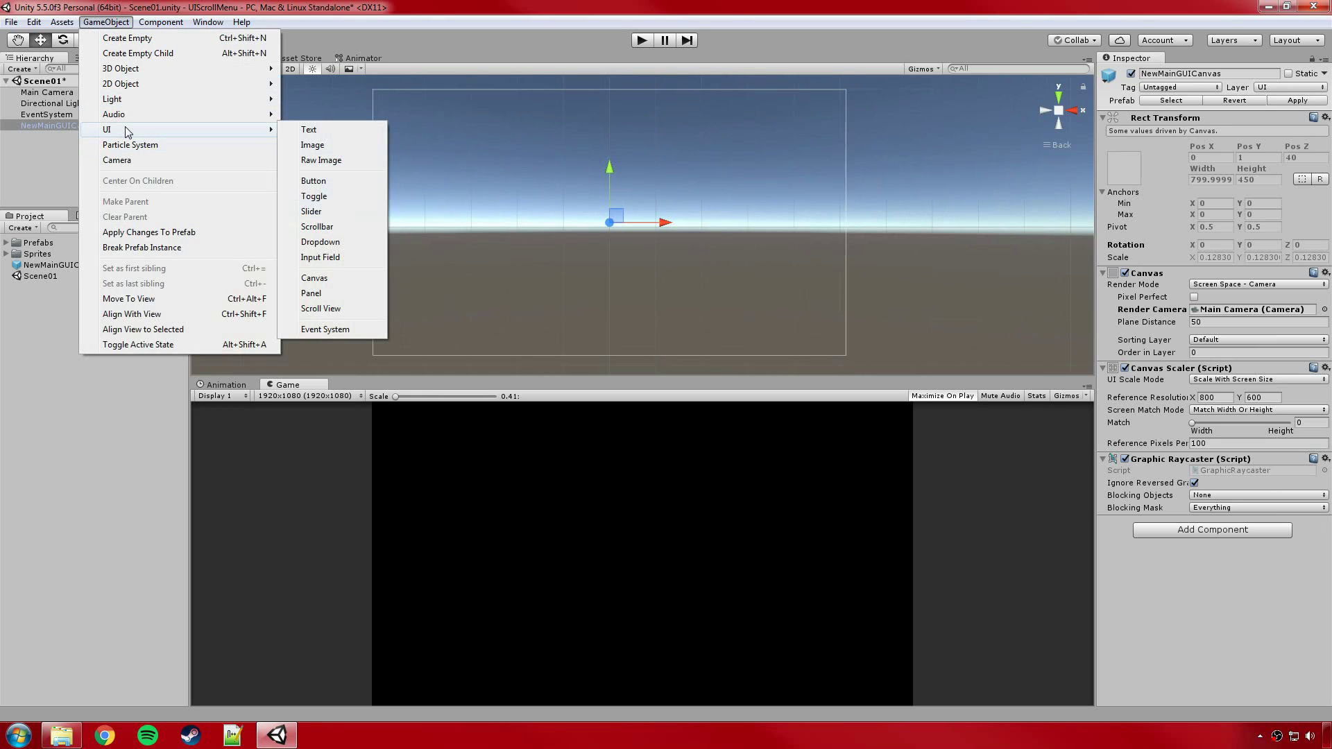
click(325, 147)
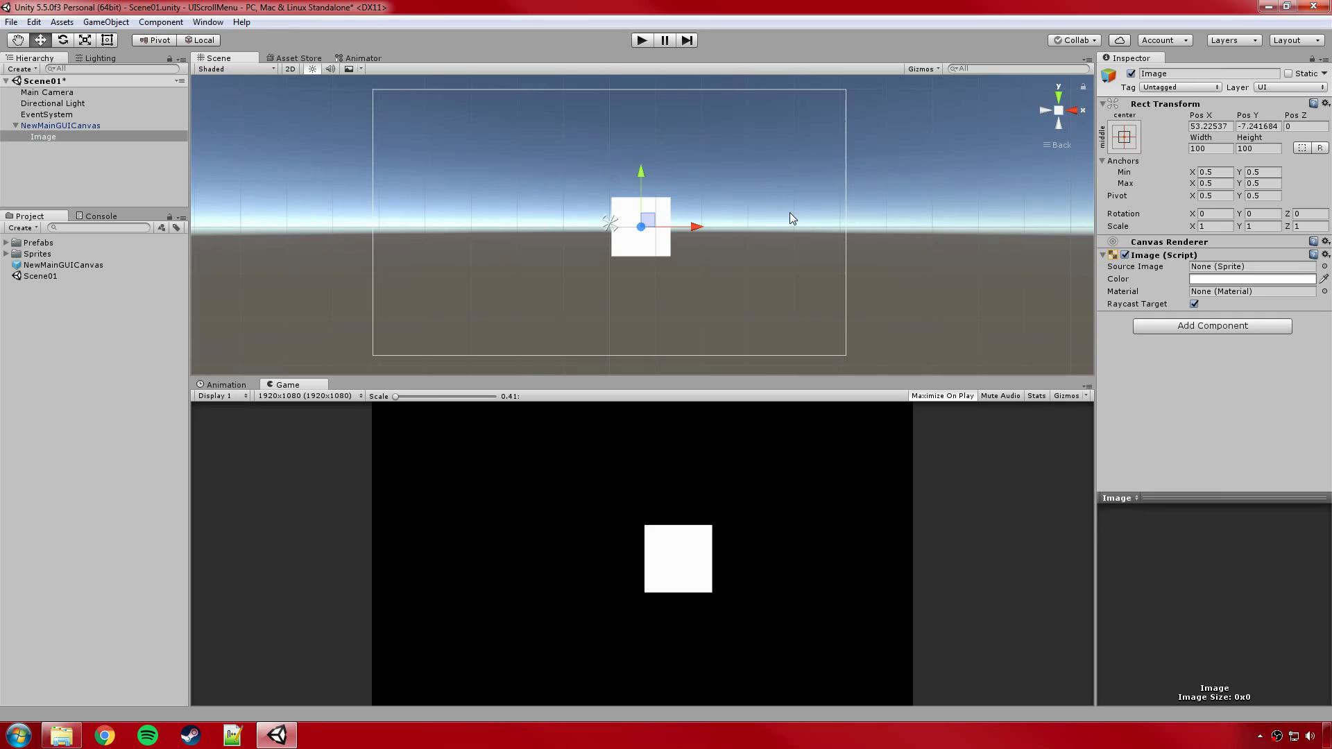
Anchor the Image middle-center with Alt so it sits at position 0,0 on the canvas.
click(1136, 137)
alt+click(1202, 275)
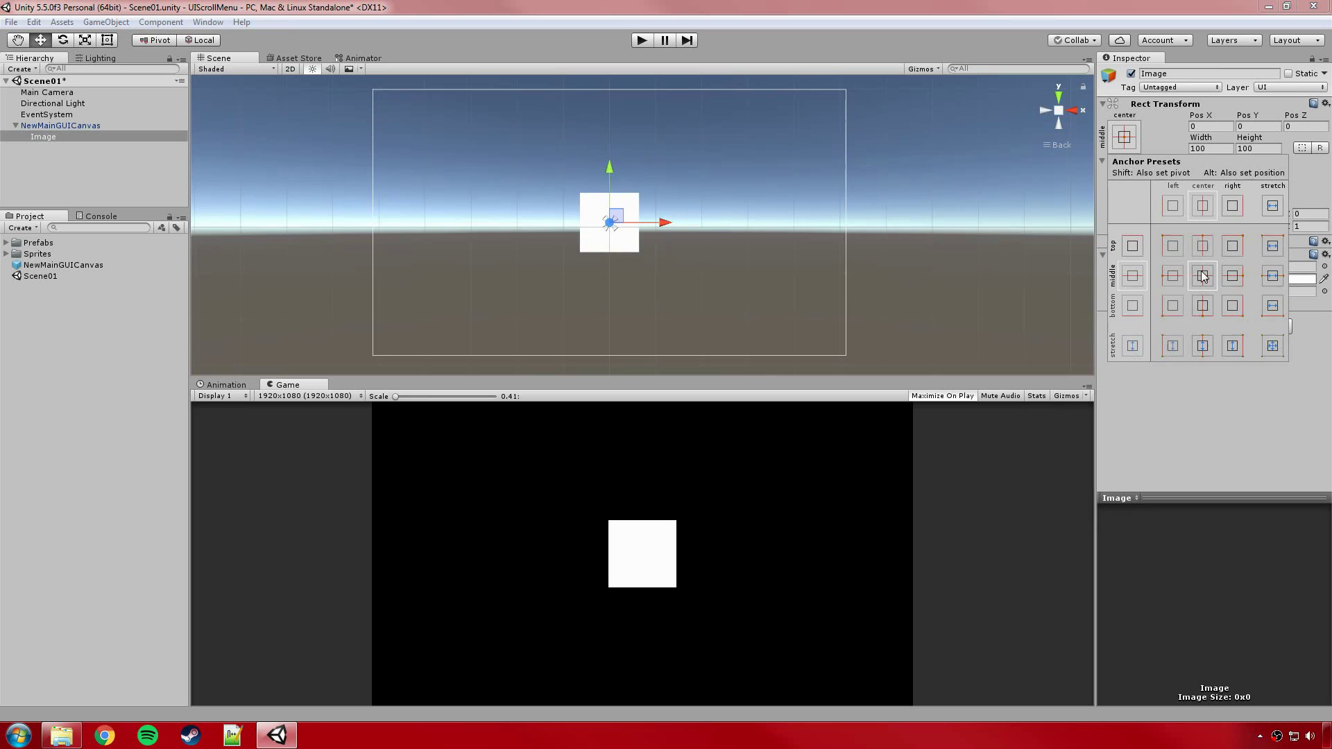
click(1111, 136)
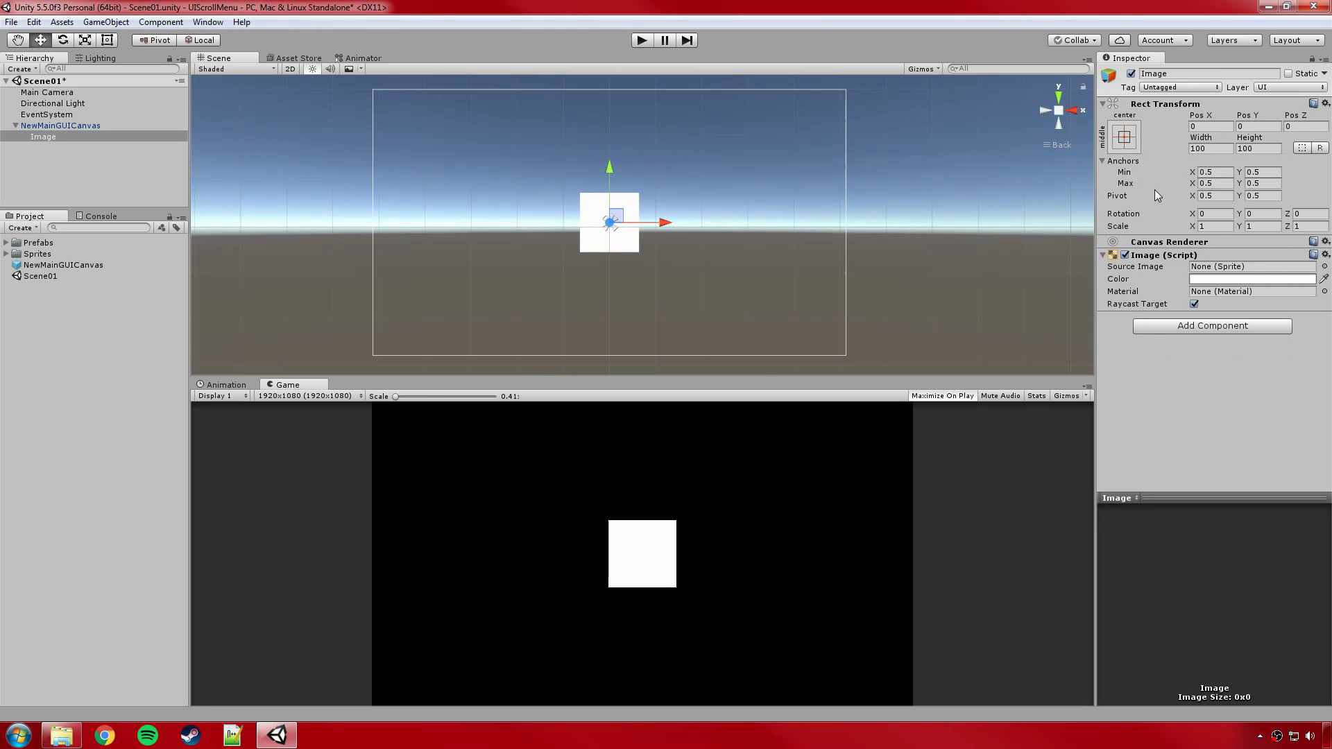
click(1126, 147)
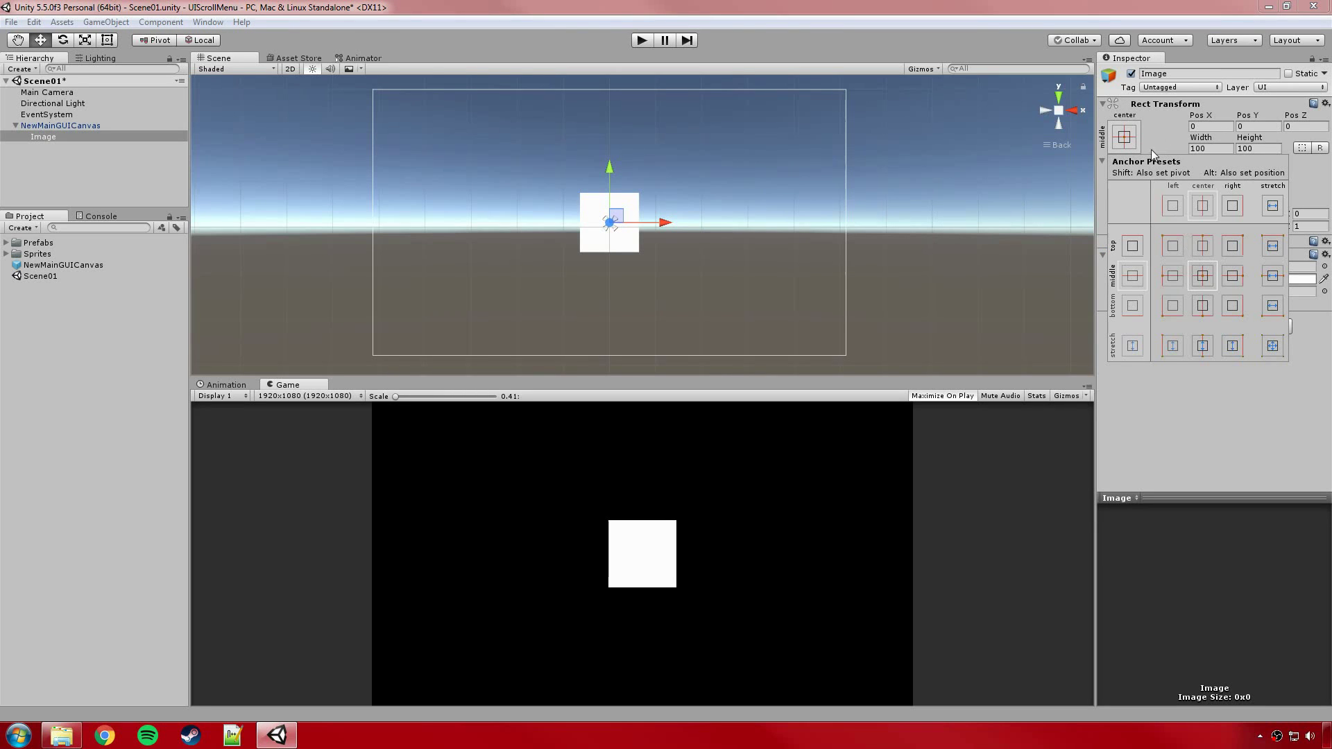
key(alt)
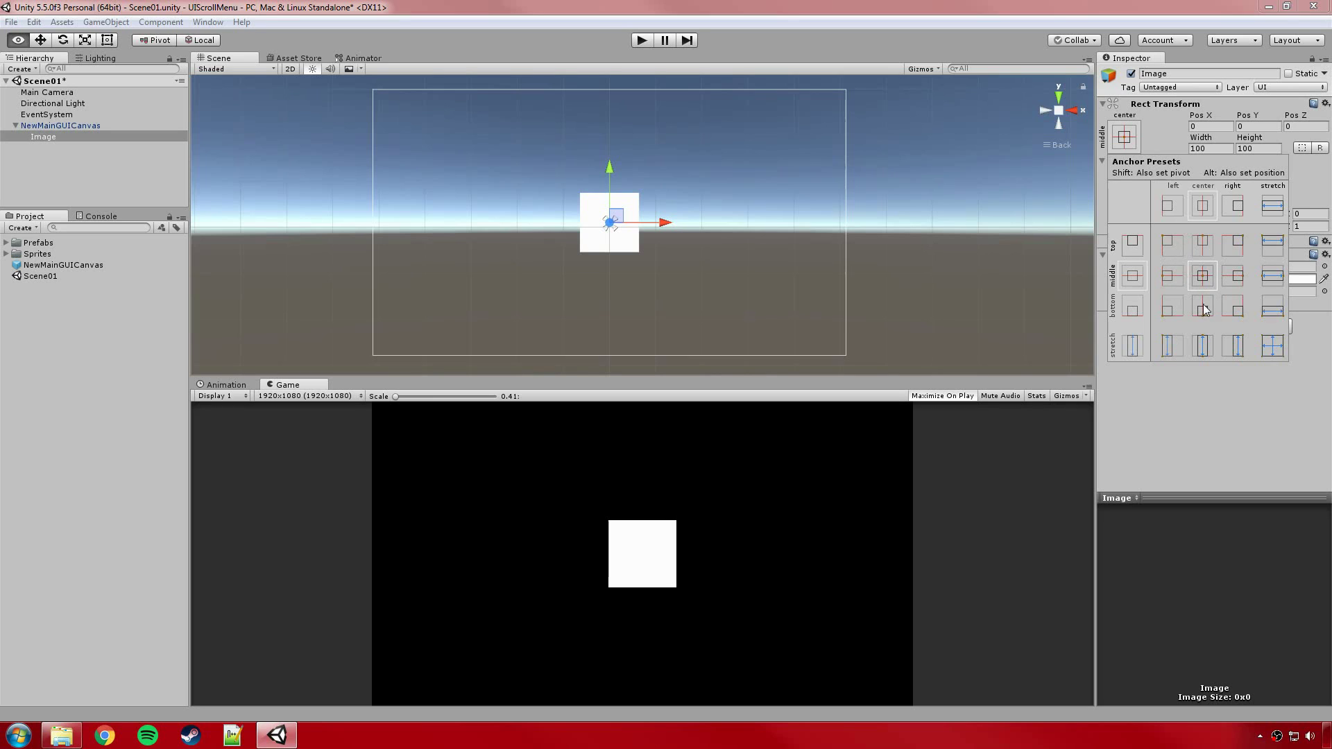
click(1219, 387)
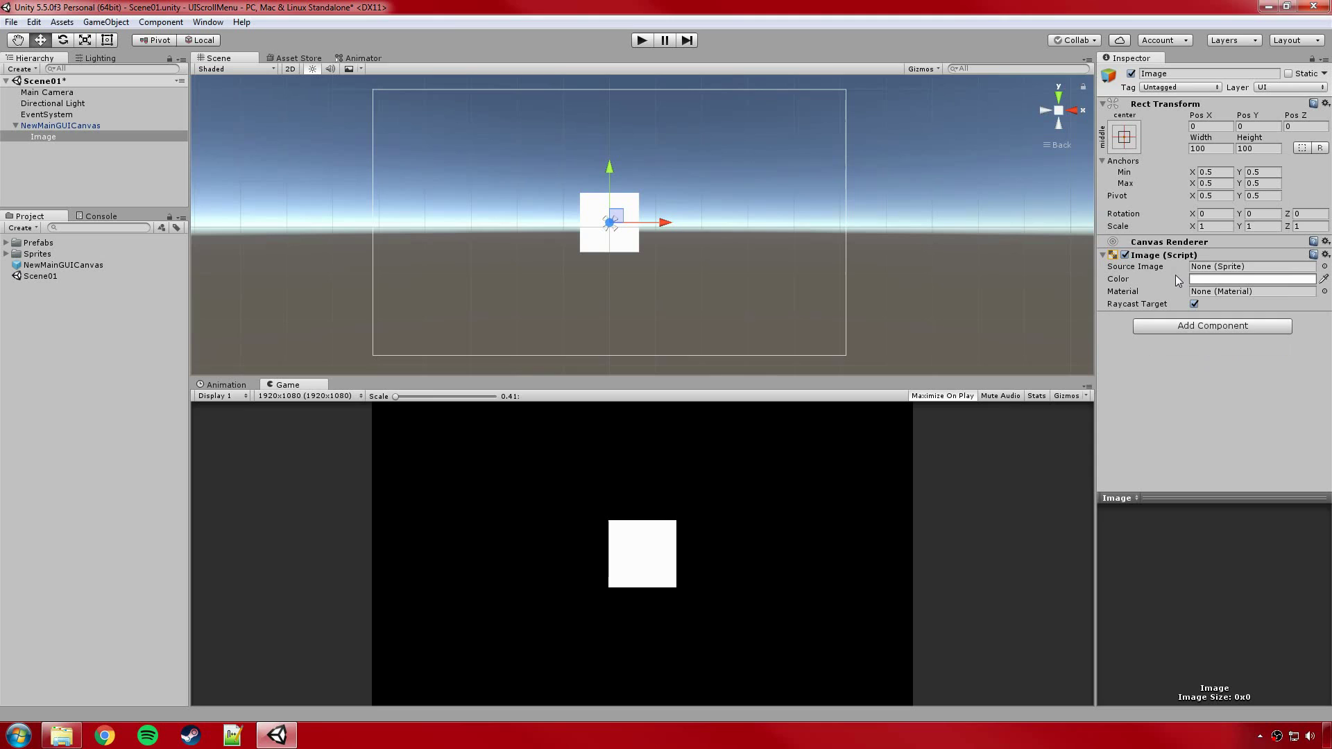
scroll(728, 204, up, 1)
scroll(535, 213, up, 1)
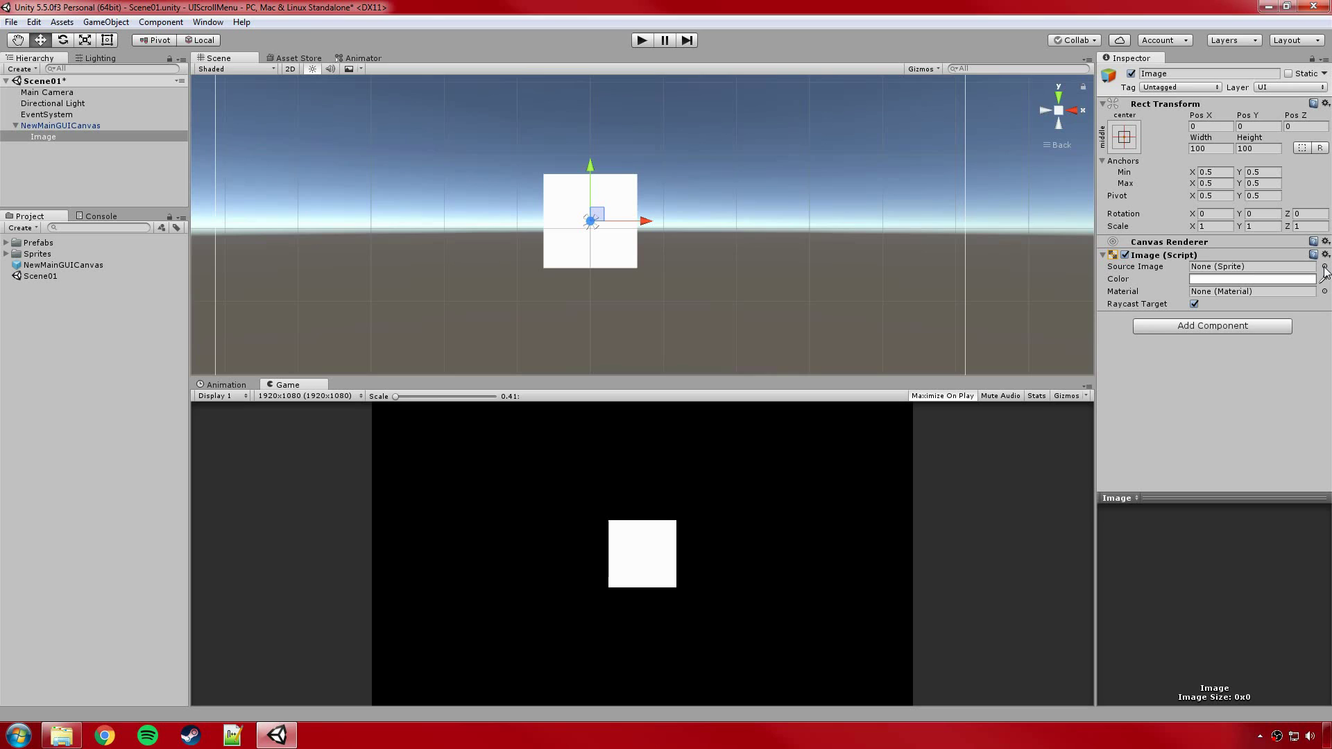
middle_drag(689, 209, 735, 235)
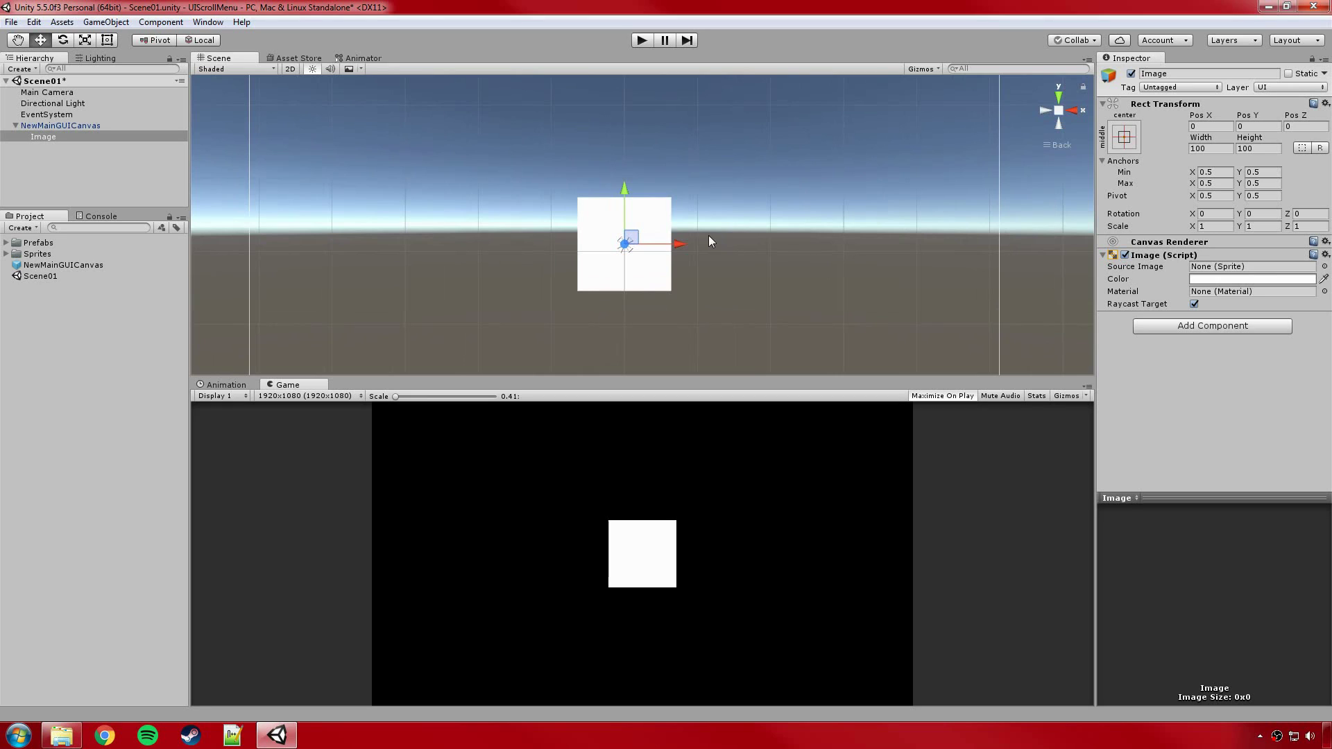
Give the Image the LightBlue source sprite.
click(1324, 266)
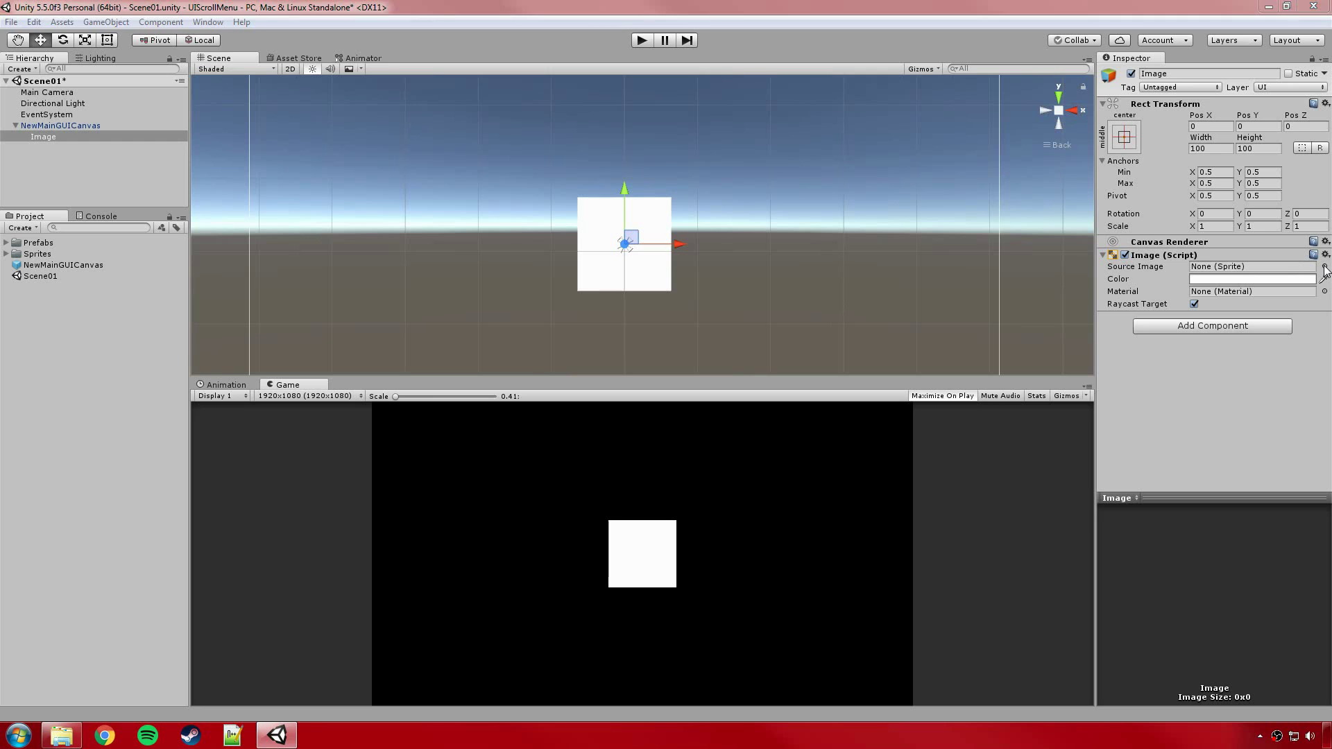
drag(942, 144, 261, 91)
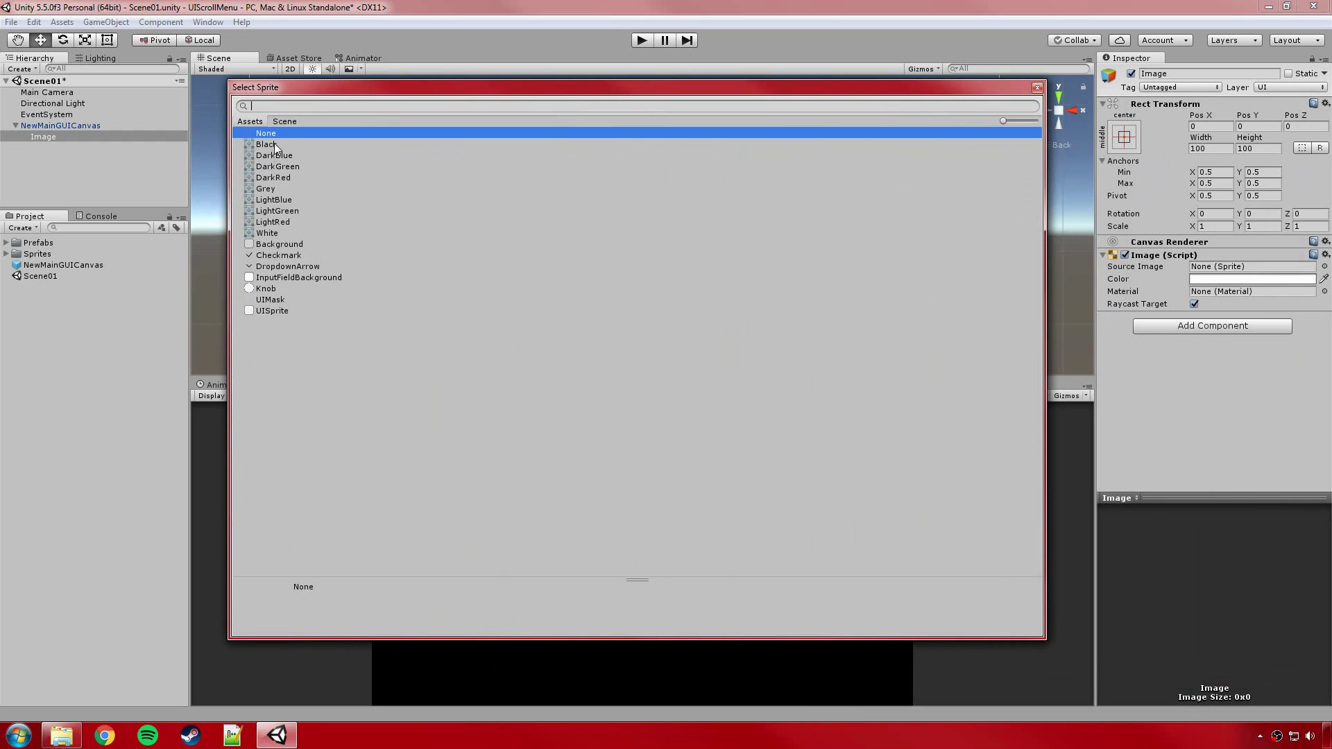
double_click(276, 200)
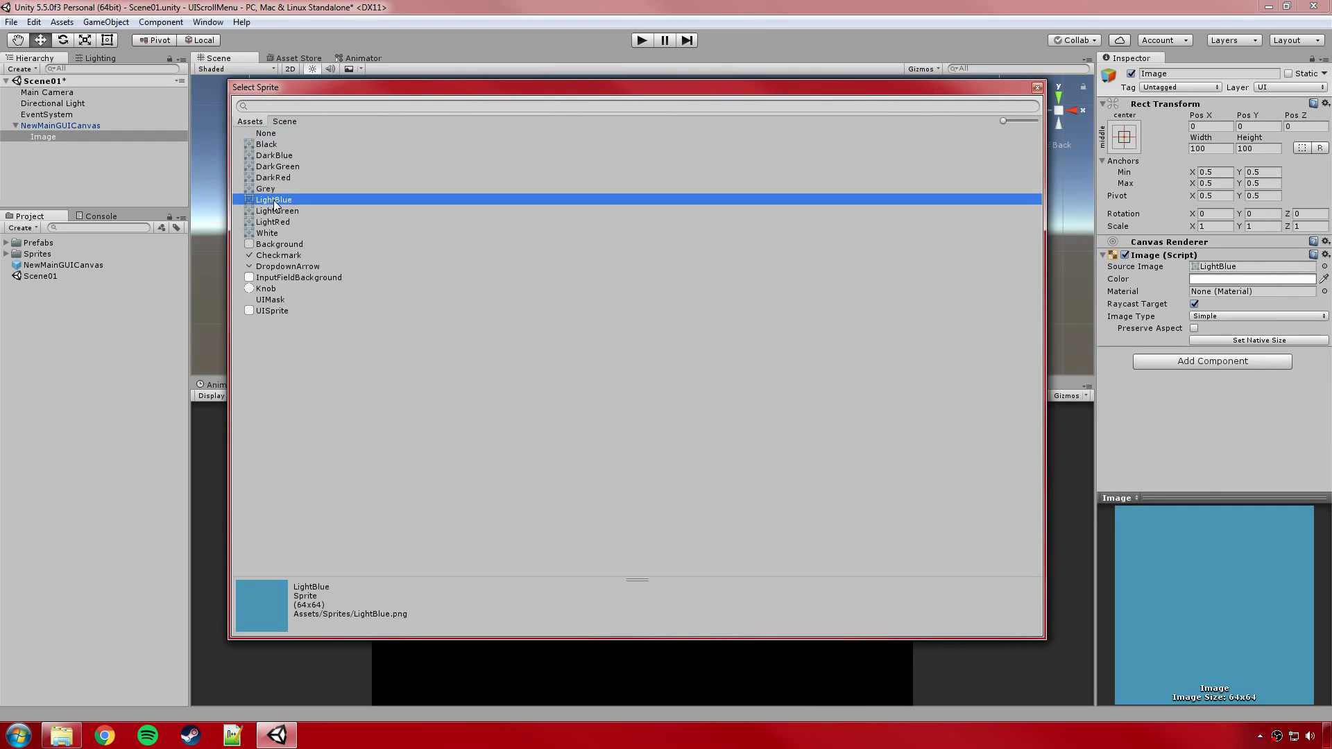
scroll(643, 219, up, 2)
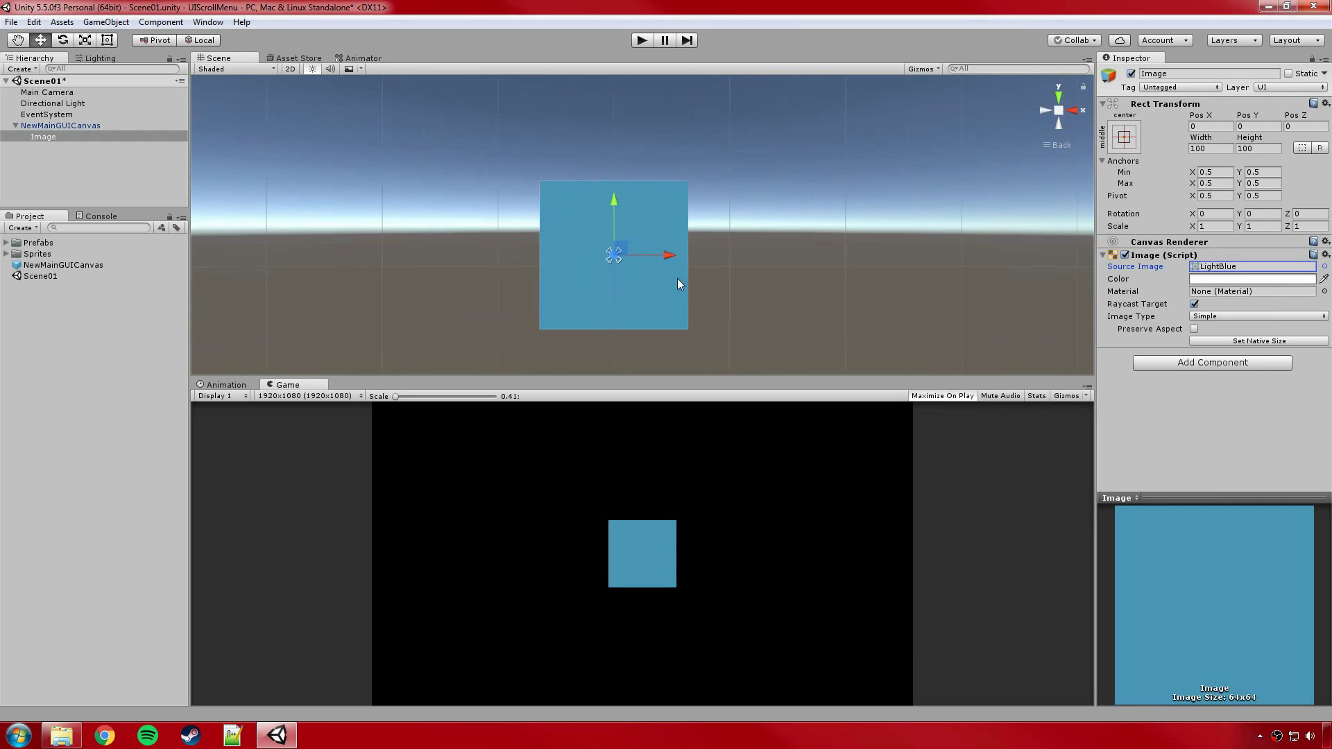
Set the Image's Rect Transform width to 200 and height to 350.
click(1216, 153)
scroll(847, 240, down, 5)
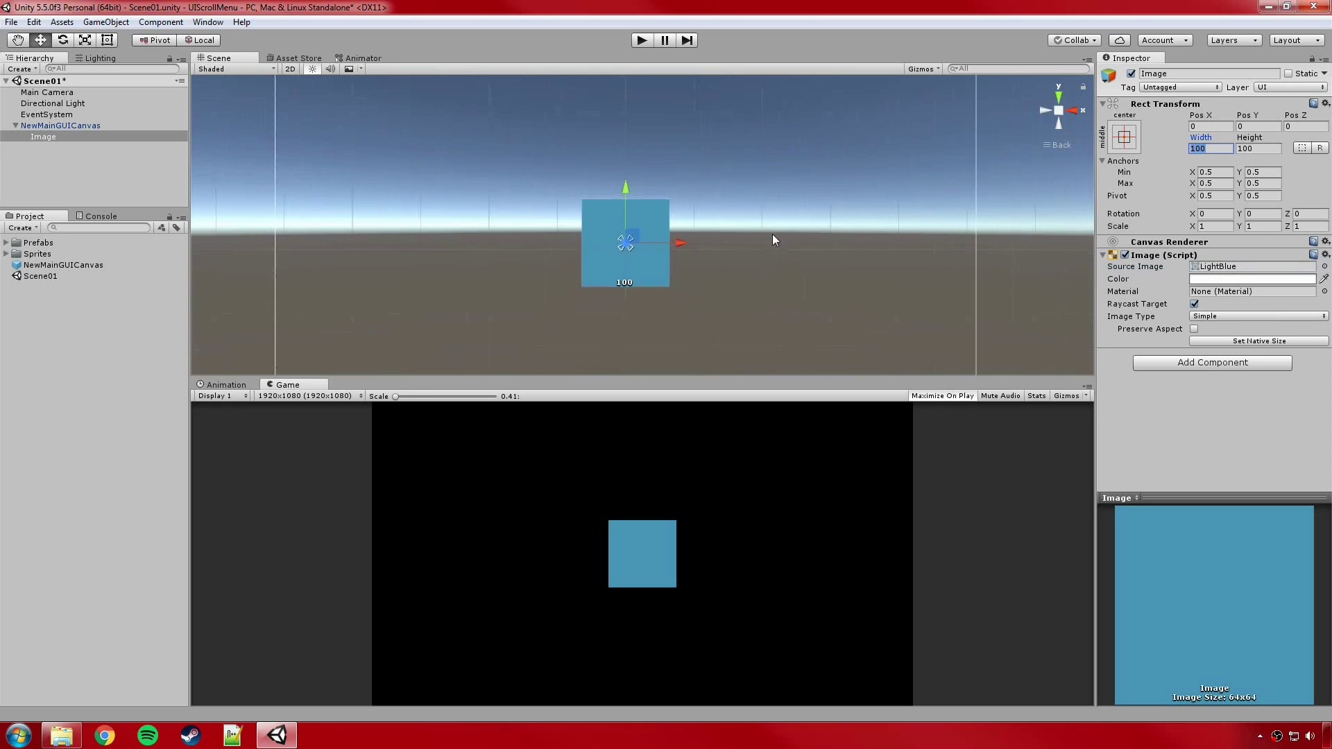
middle_drag(731, 236, 795, 248)
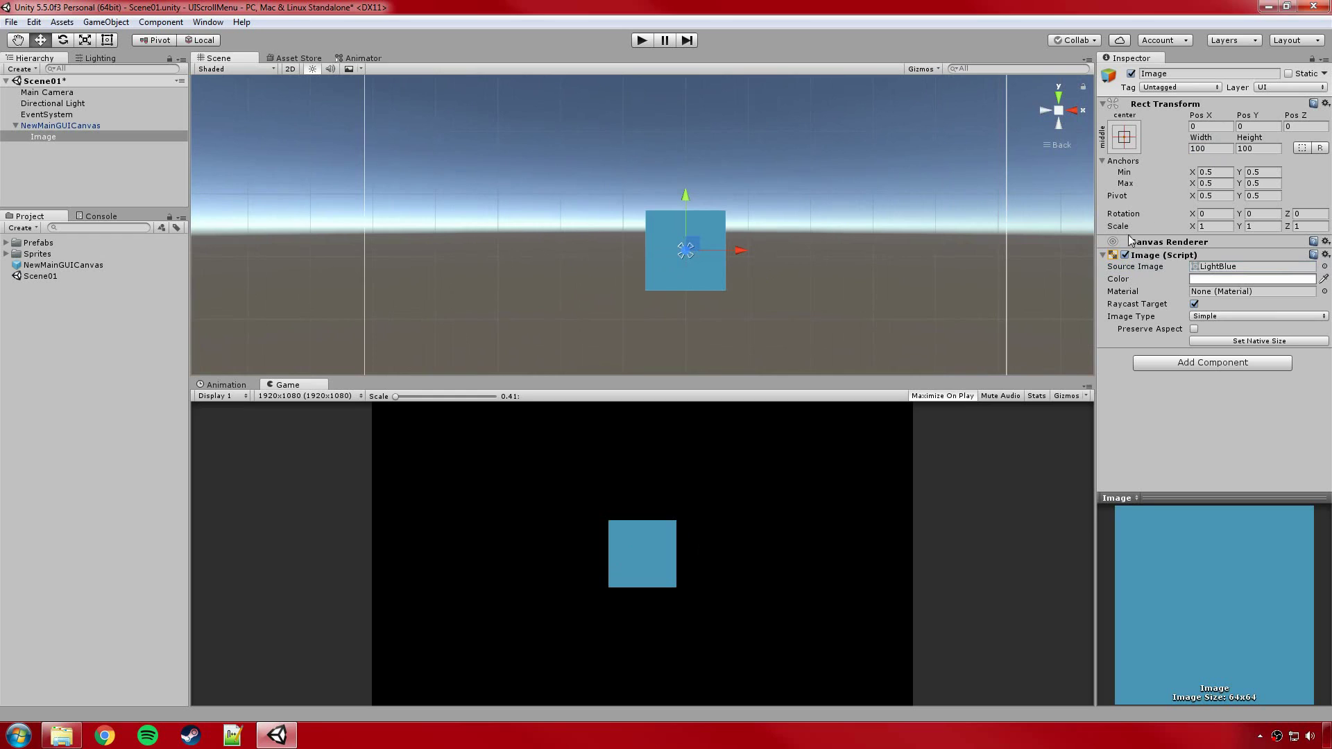
click(1209, 151)
text(200)
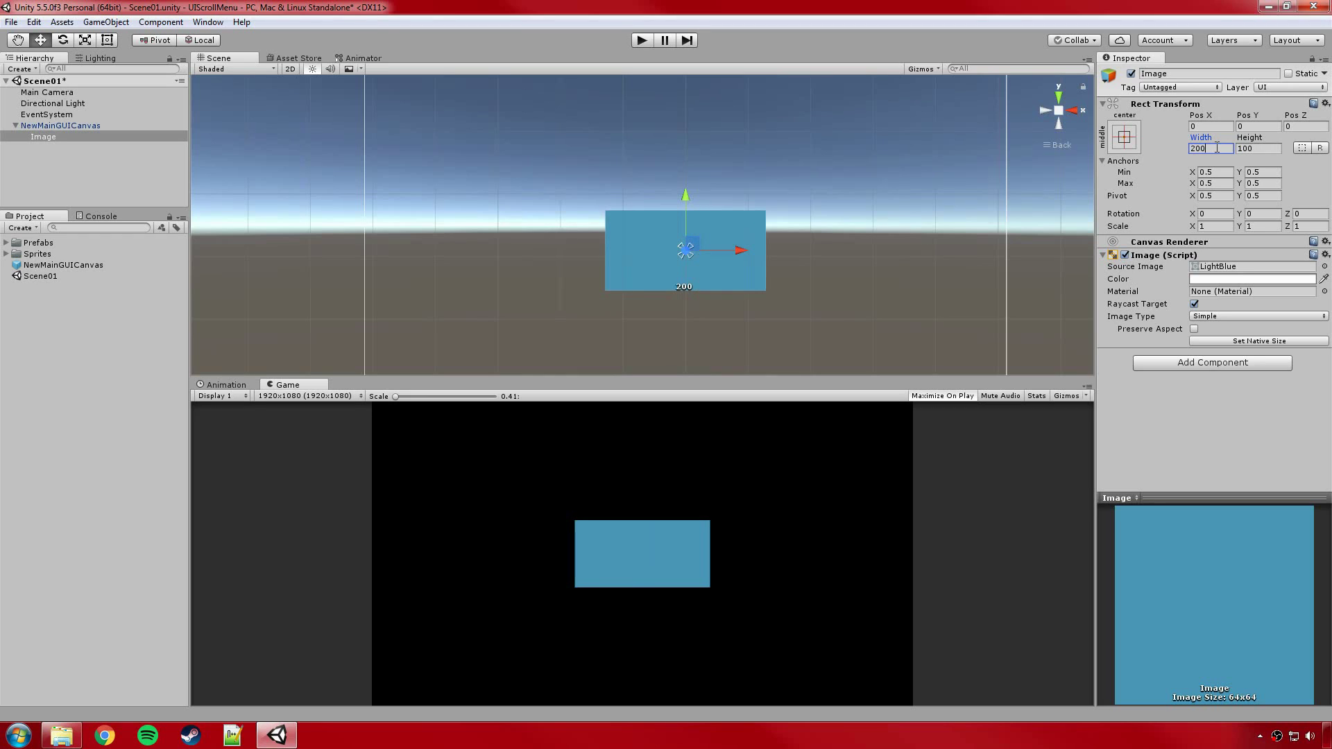
key(Tab)
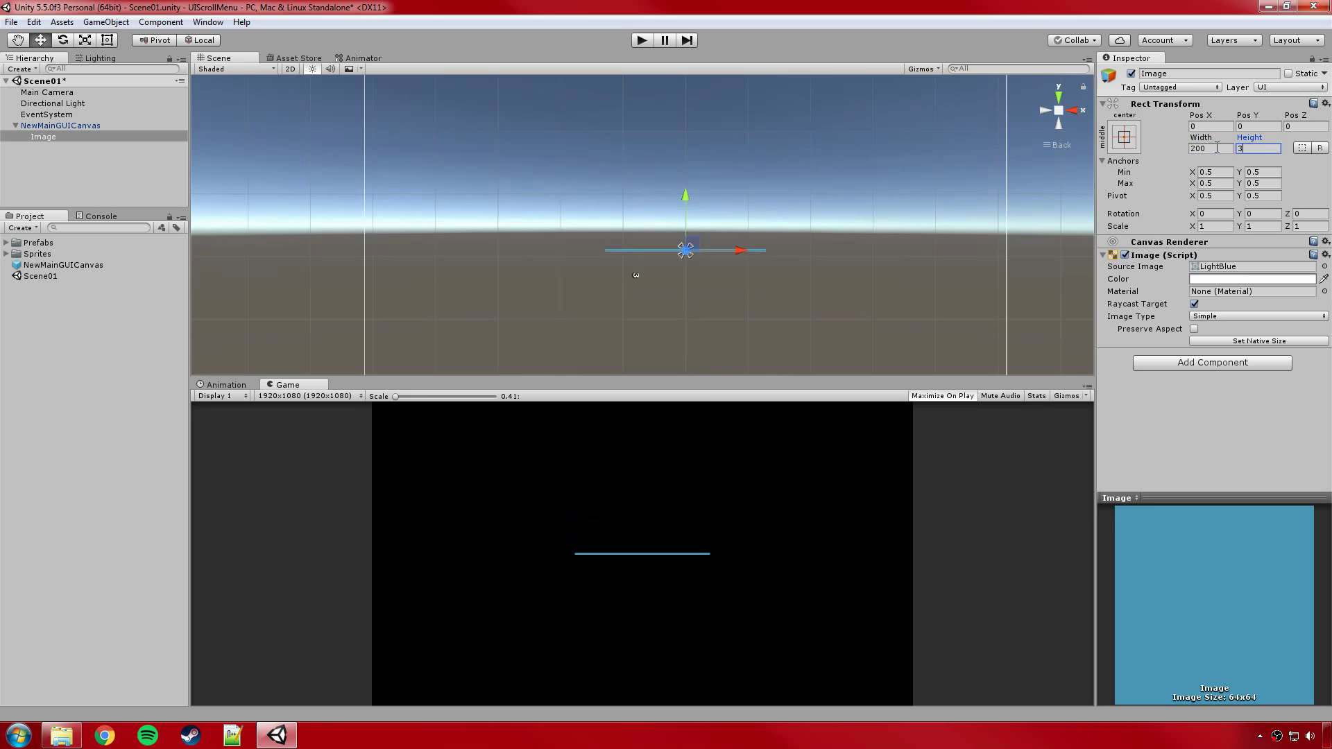
text(300)
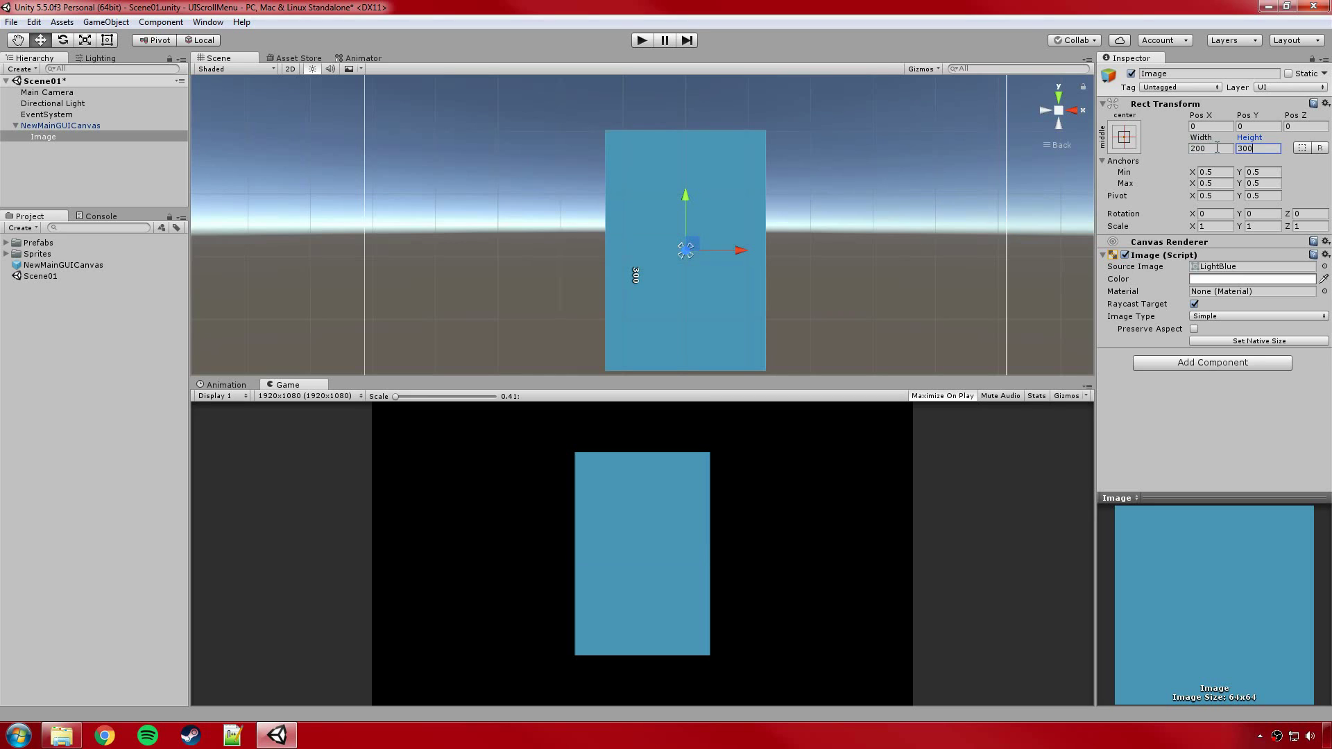
key(BackSpace)
key(BackSpace)
text(50)
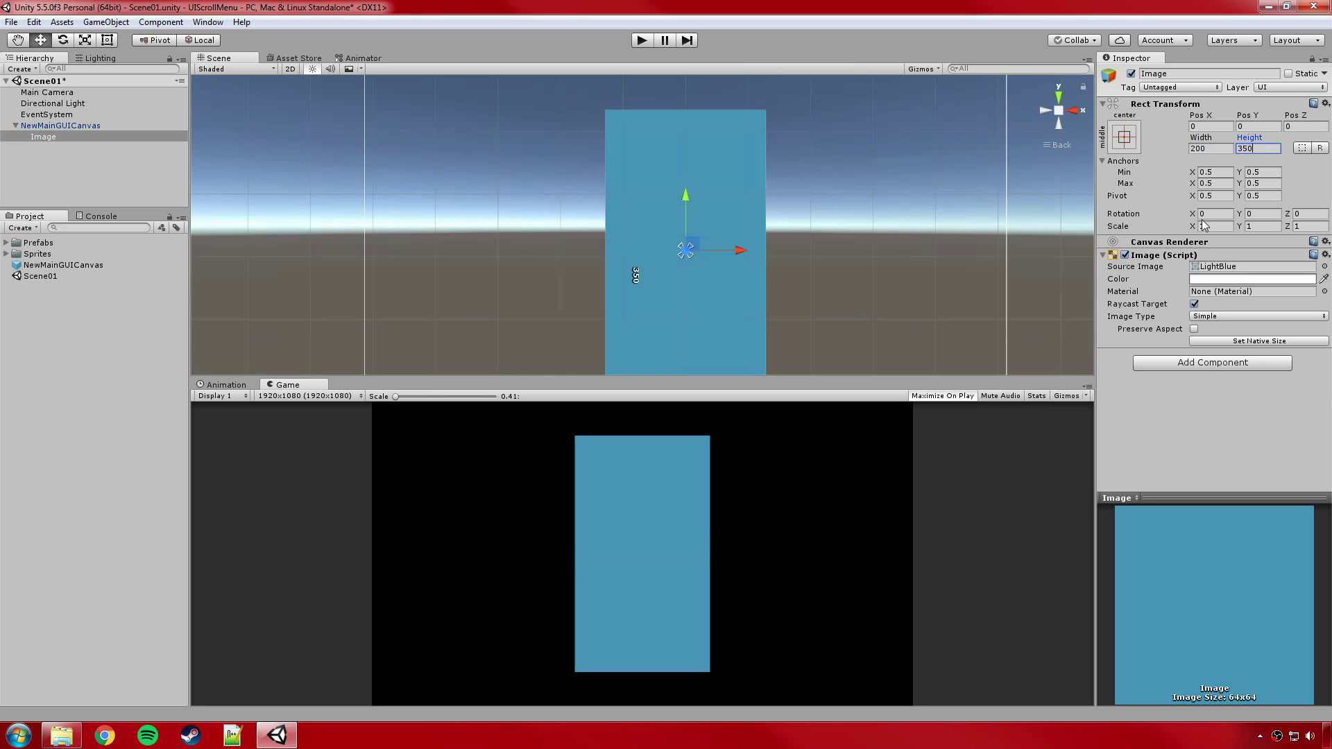
Apply the canvas changes to its prefab and reselect the light-blue panel.
click(64, 126)
click(1290, 100)
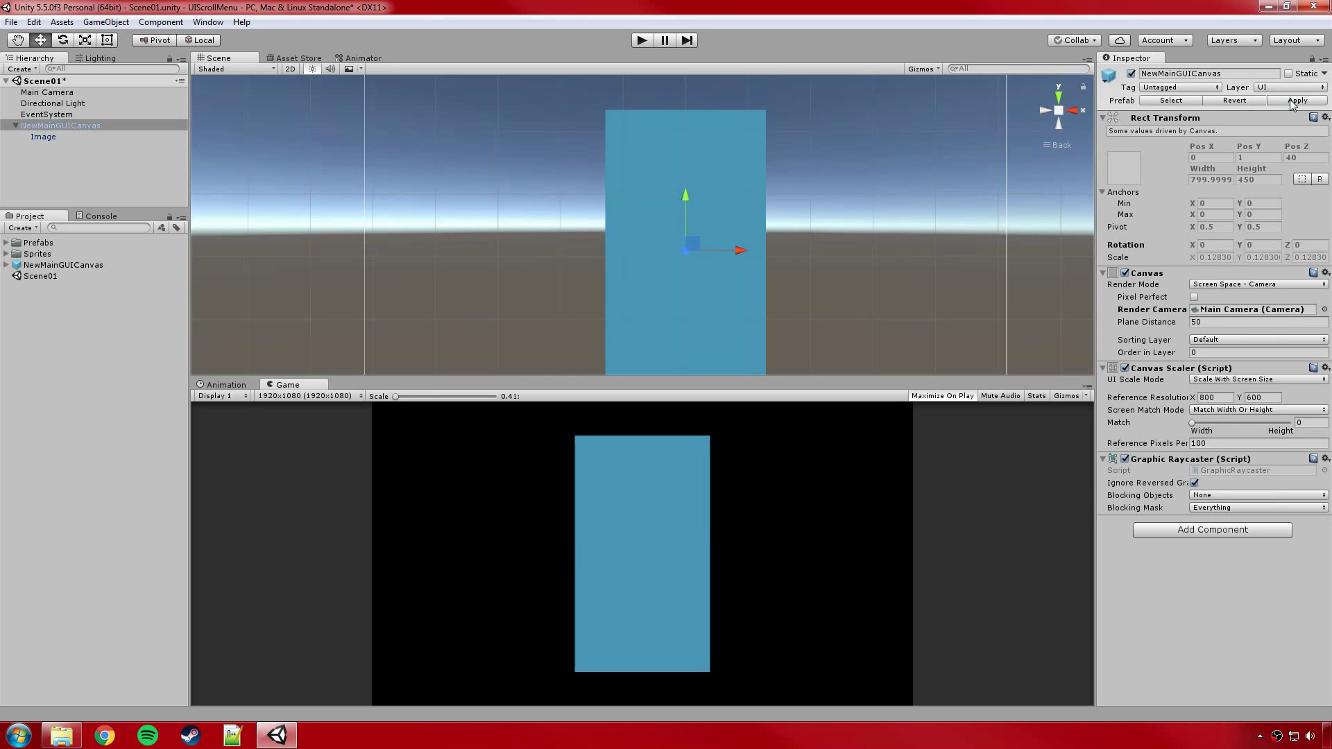
click(60, 139)
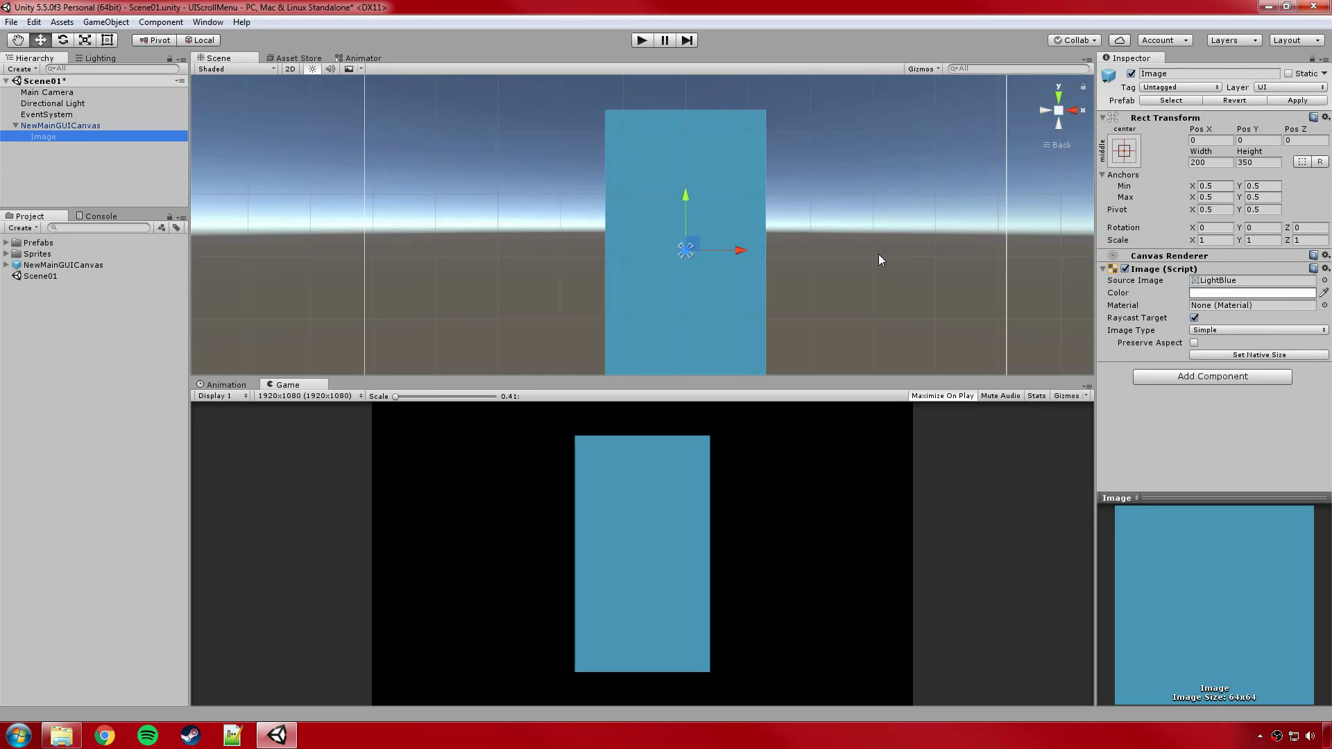
scroll(901, 251, down, 3)
middle_drag(892, 251, 848, 238)
scroll(892, 226, up, 3)
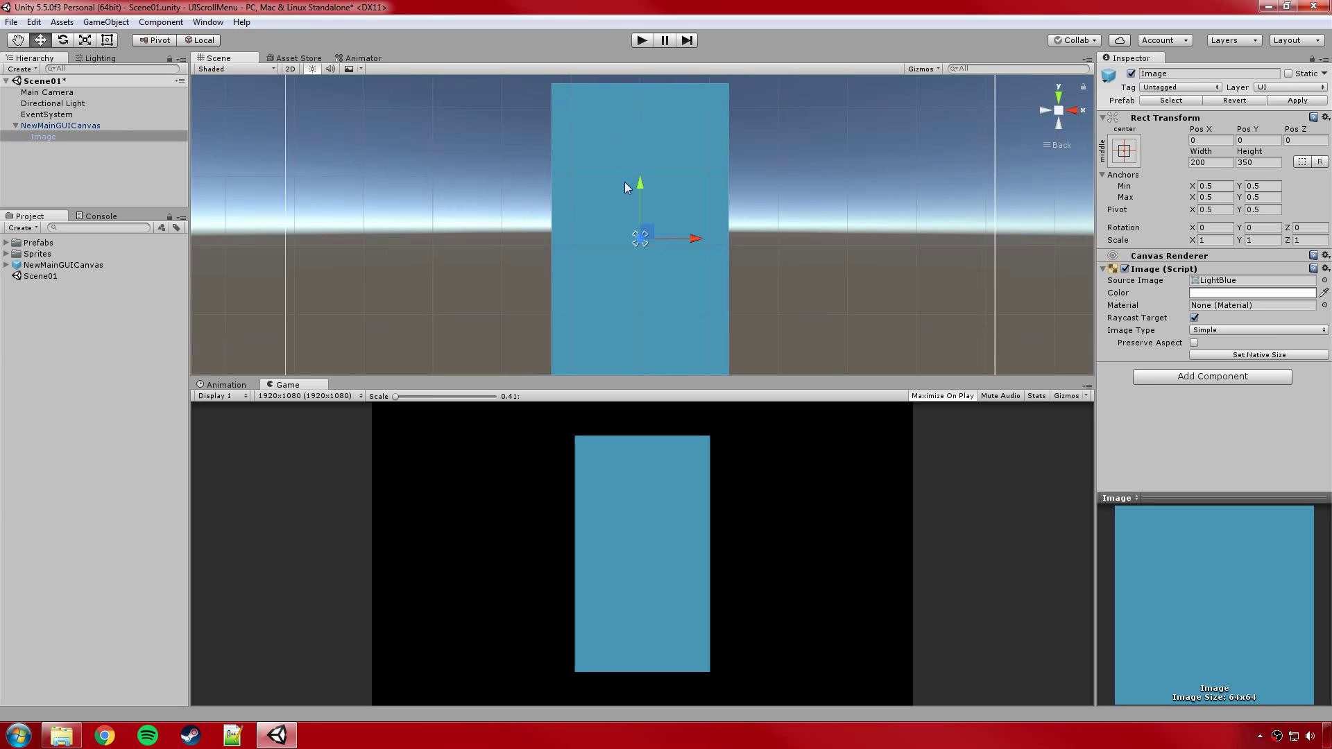
Rename the Image under NewMainGUICanvas to 'ButtonScrollList' with F2.
click(52, 128)
click(53, 136)
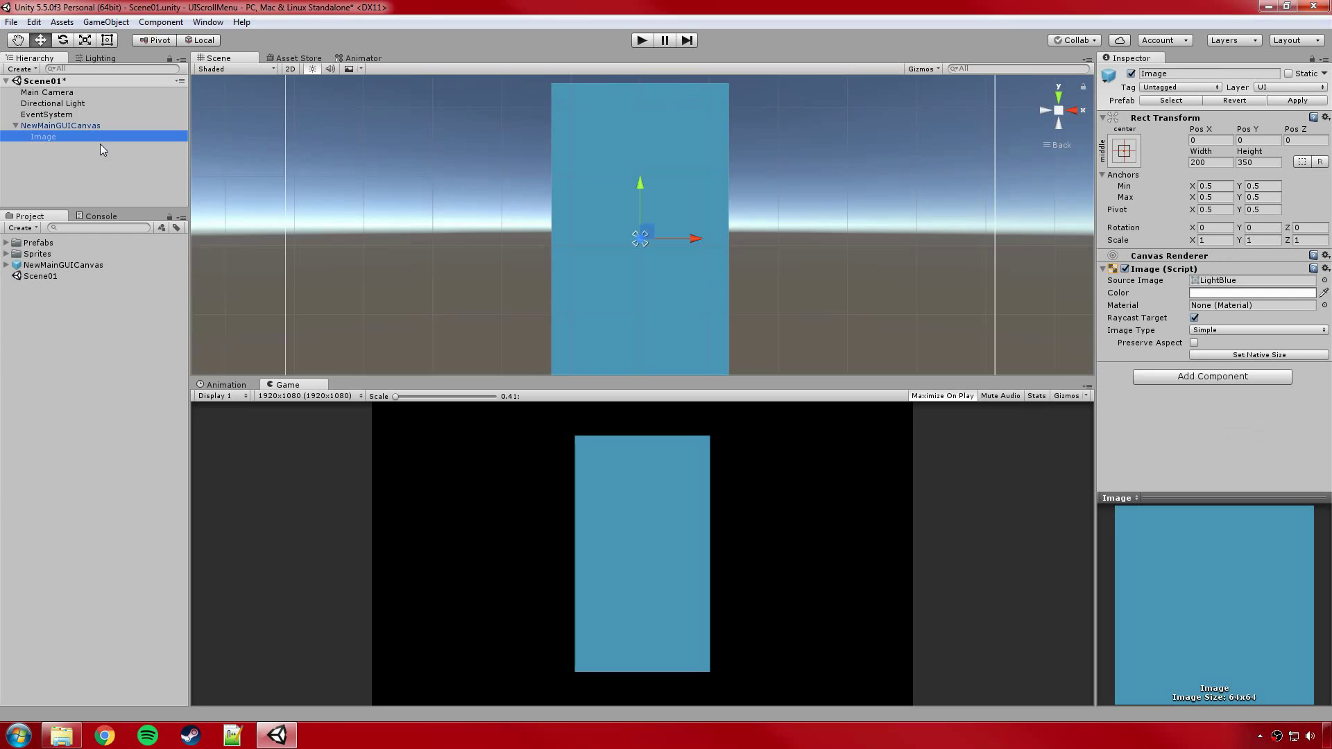
key(F2)
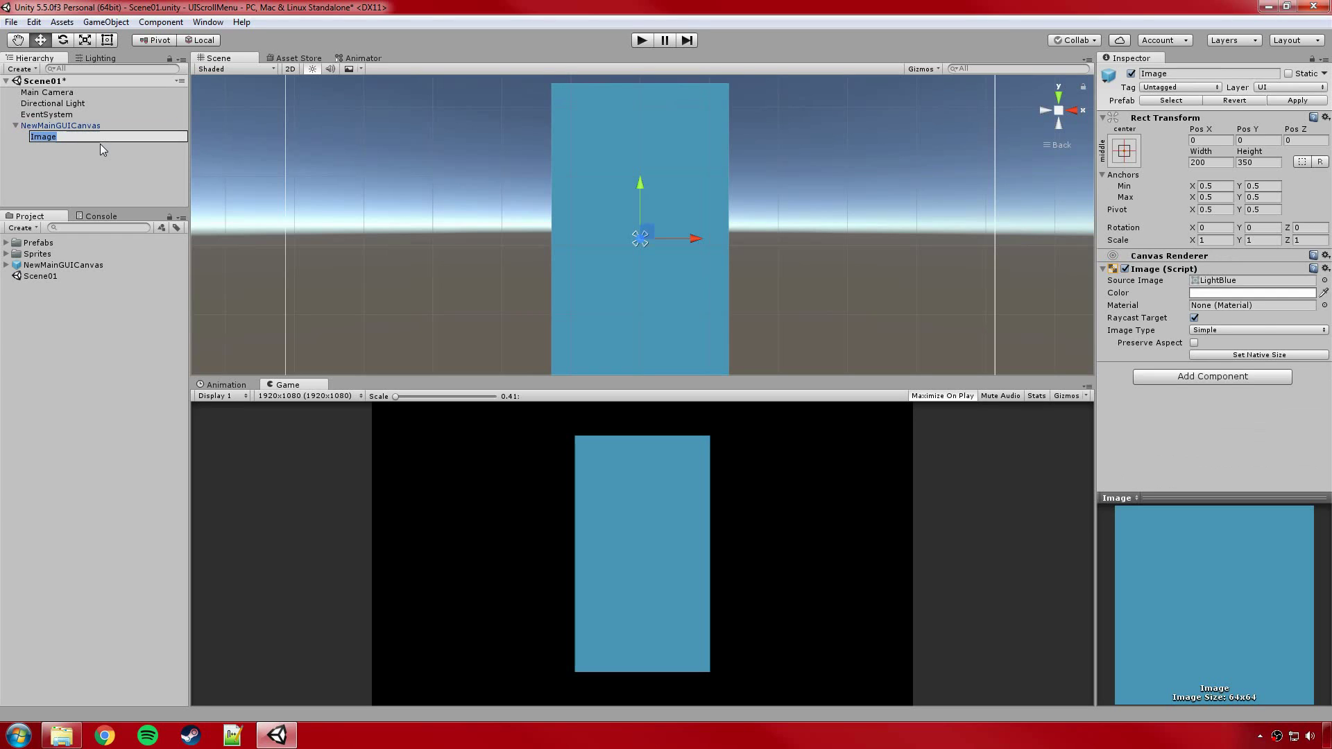
text(ButtonL)
key(BackSpace)
text(ScrollList)
key(ctrl+a)
key(End)
key(Return)
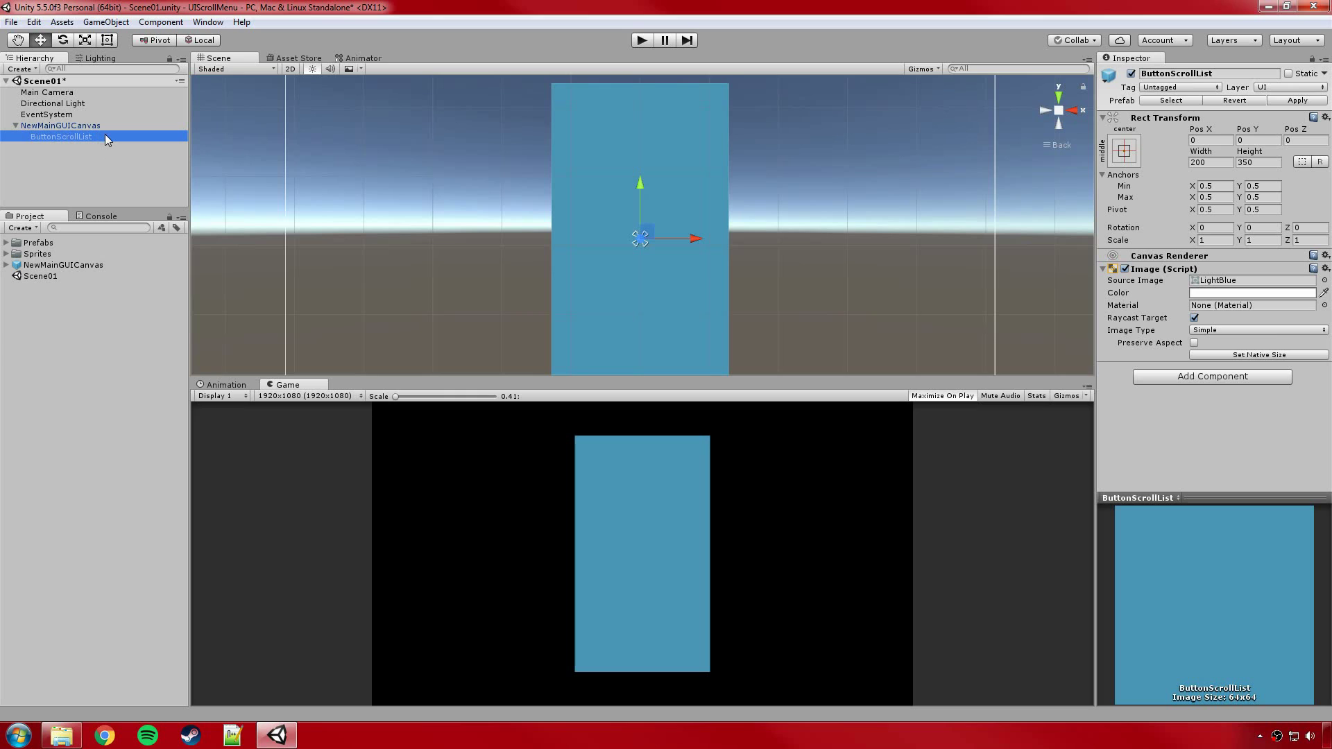
Create a new UI Image as a child of ButtonScrollList.
right_click(107, 139)
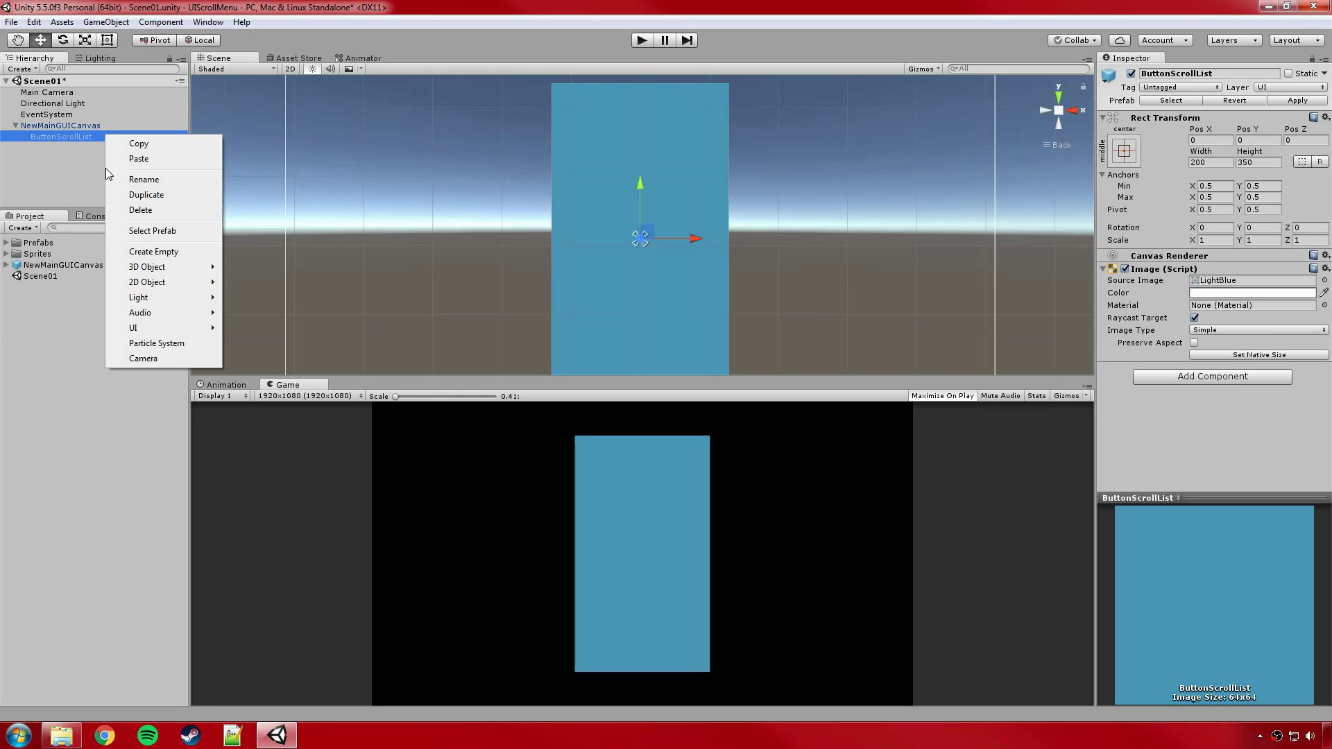
mouse_move(155, 327)
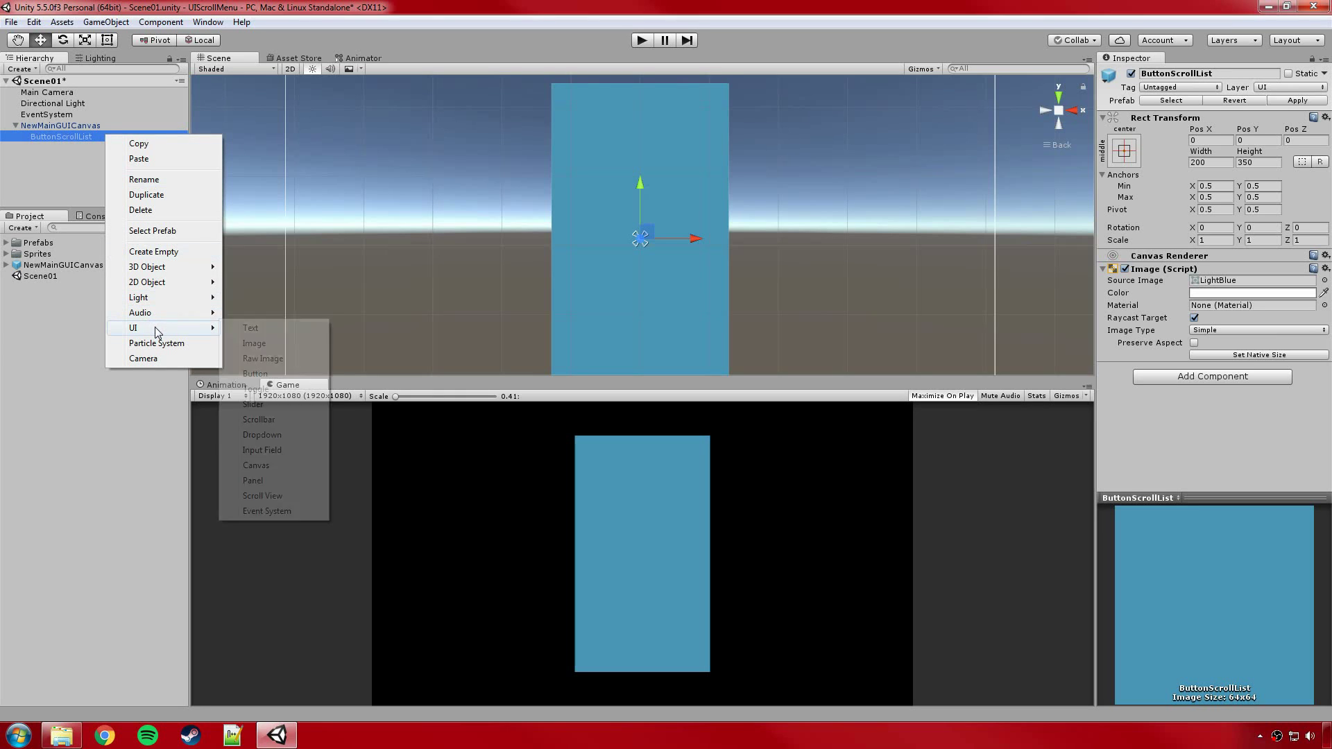
click(272, 344)
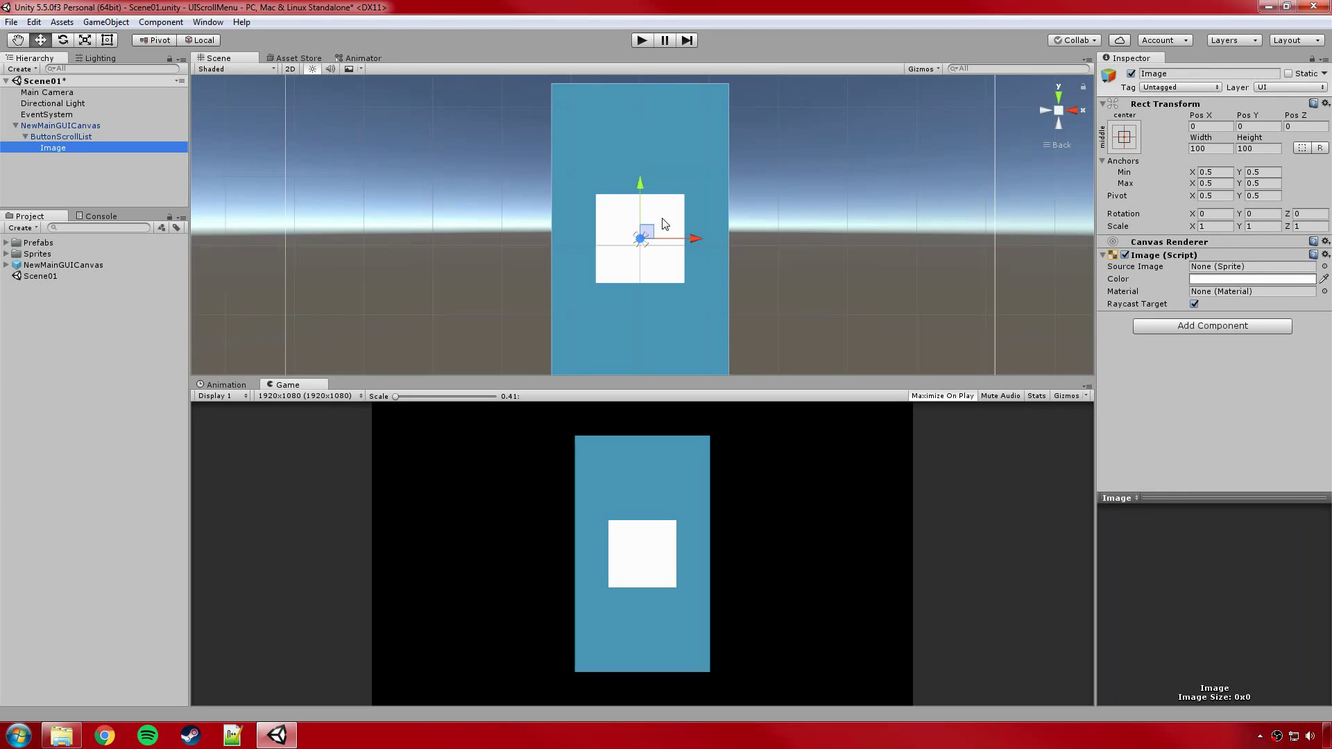
Try the LightRed and DarkRed sprites, then settle on LightGreen for the image.
click(1323, 268)
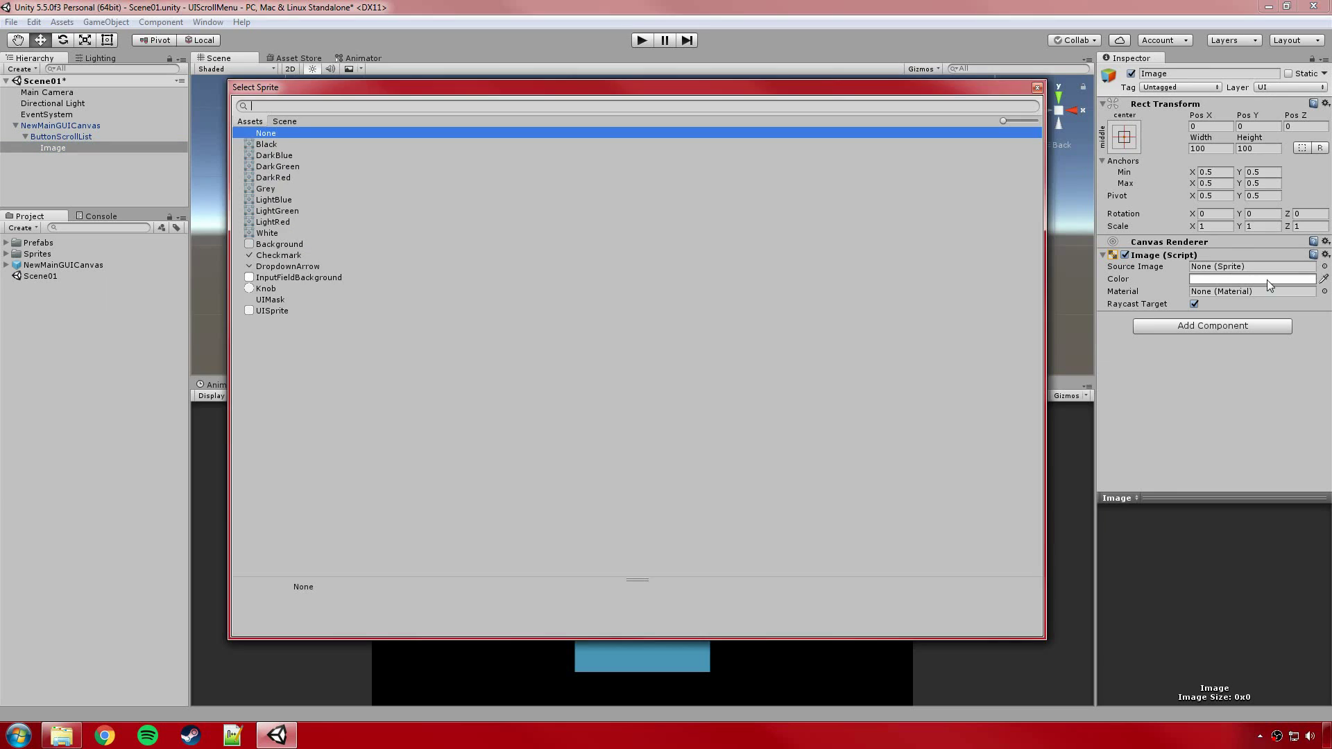
double_click(285, 220)
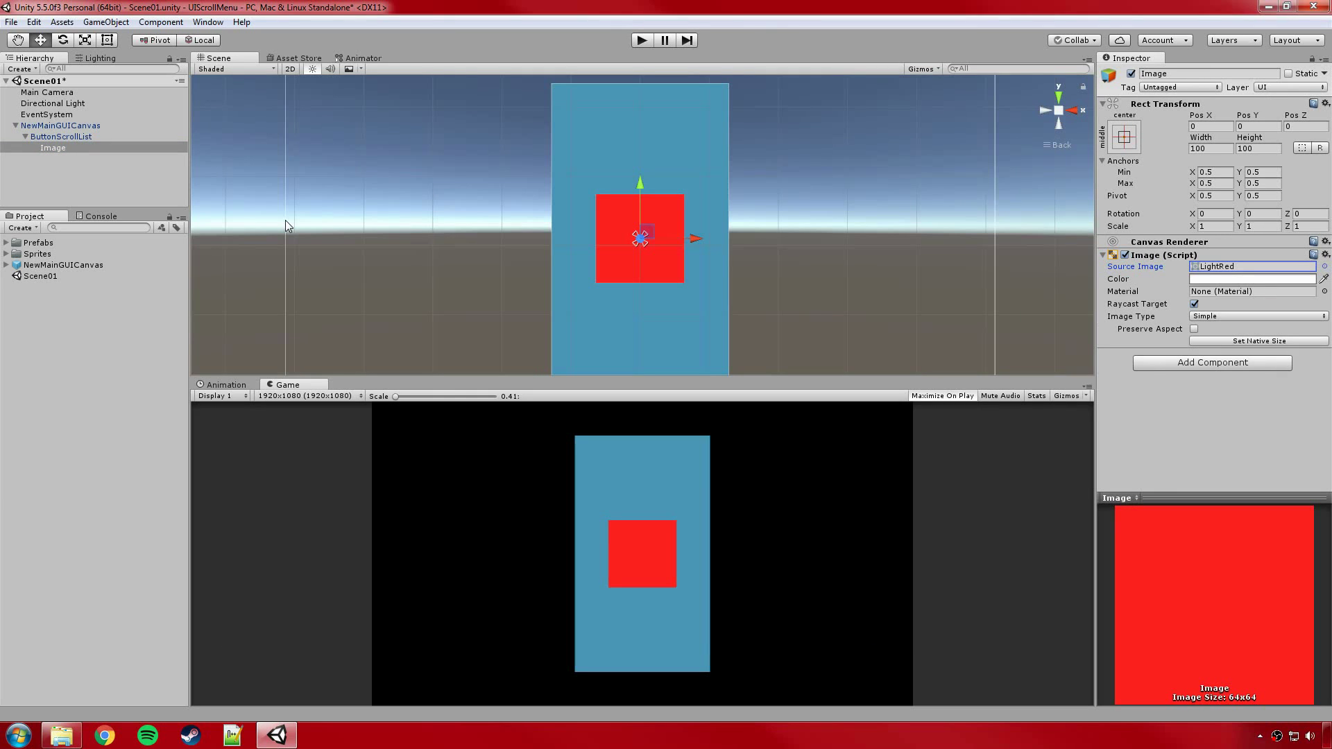
click(1324, 267)
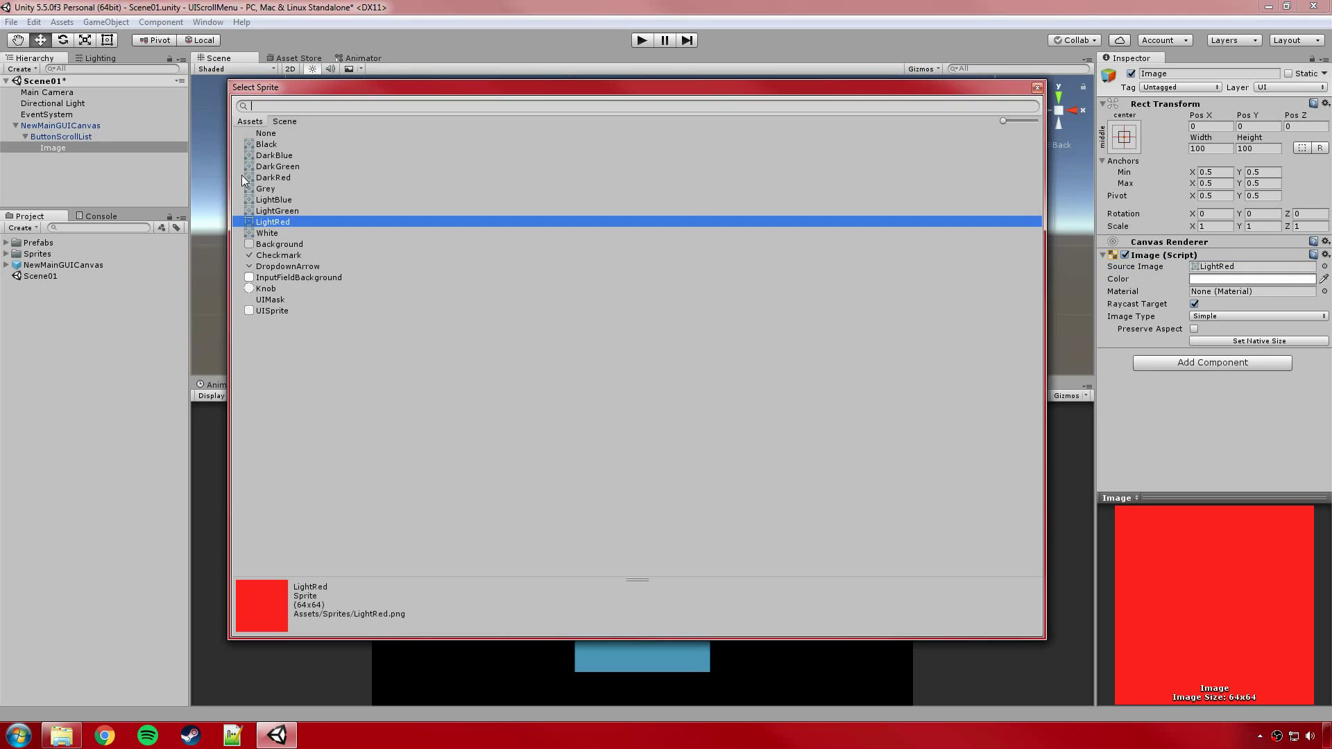
double_click(280, 177)
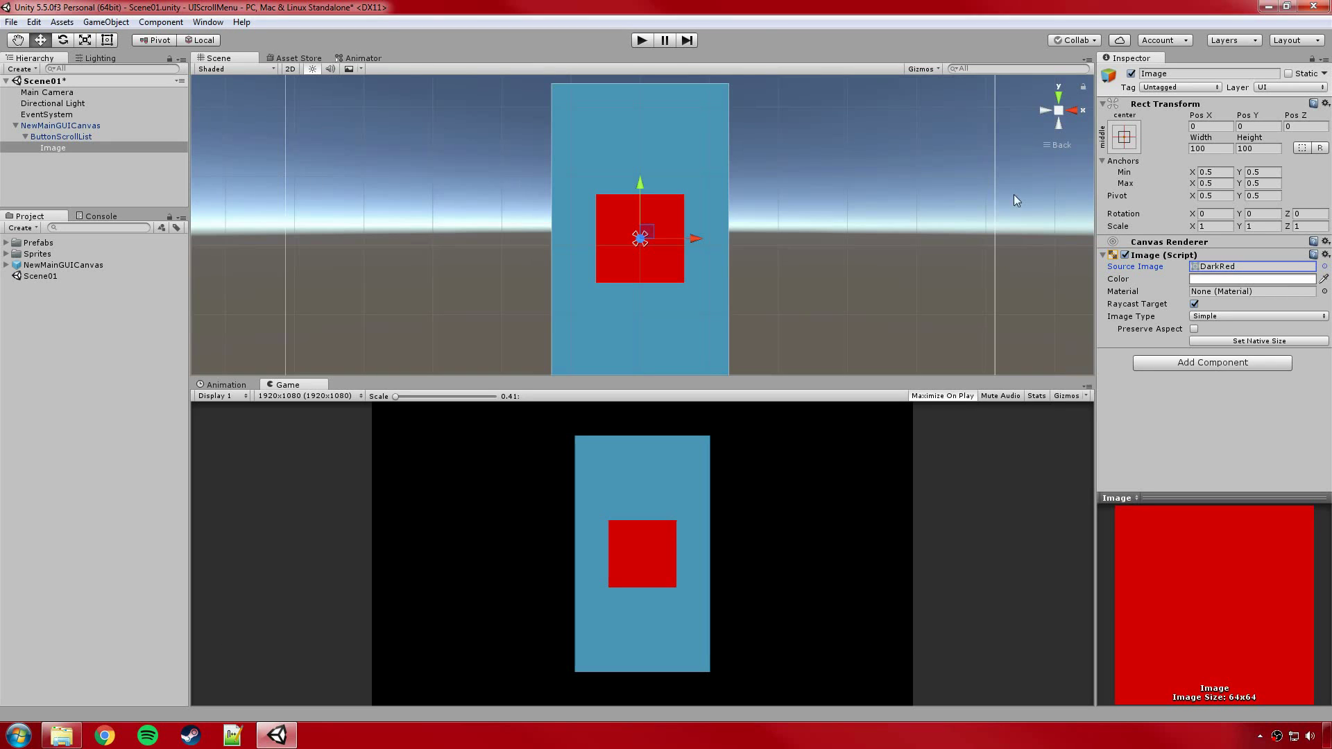
click(1324, 266)
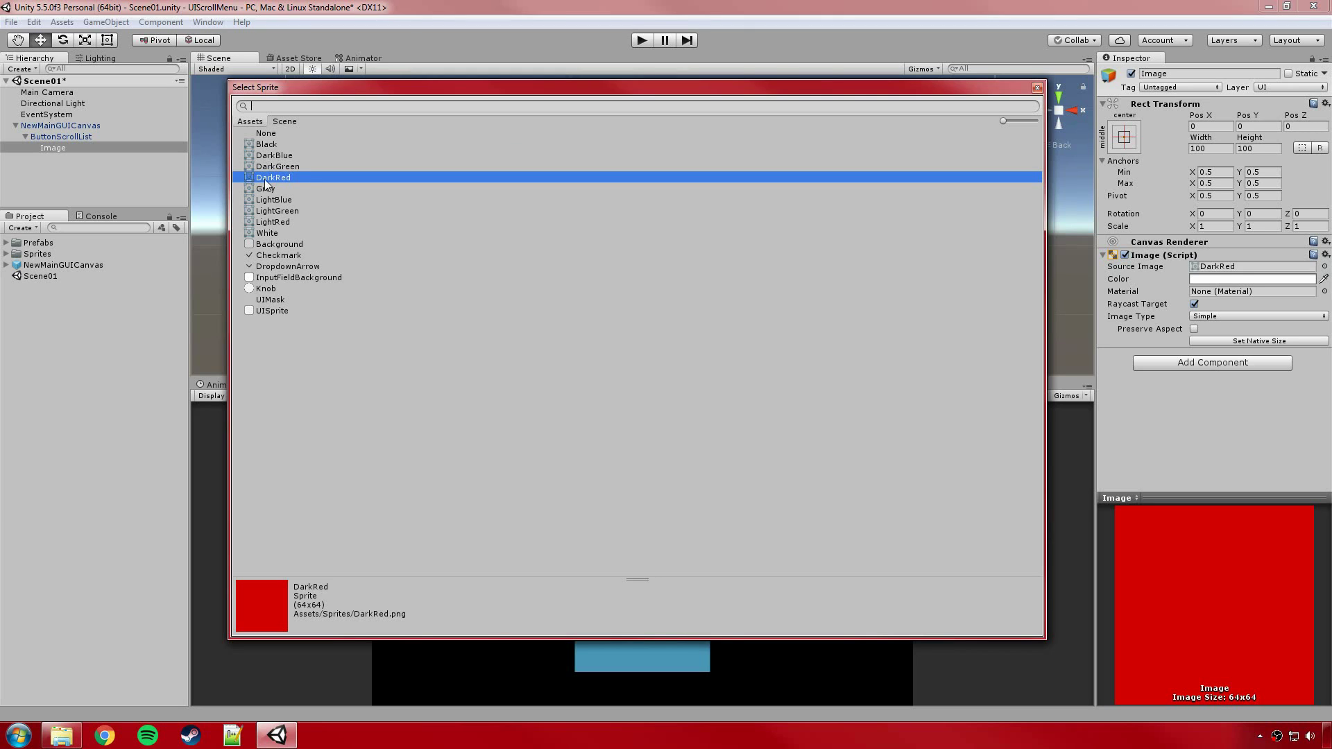
double_click(274, 210)
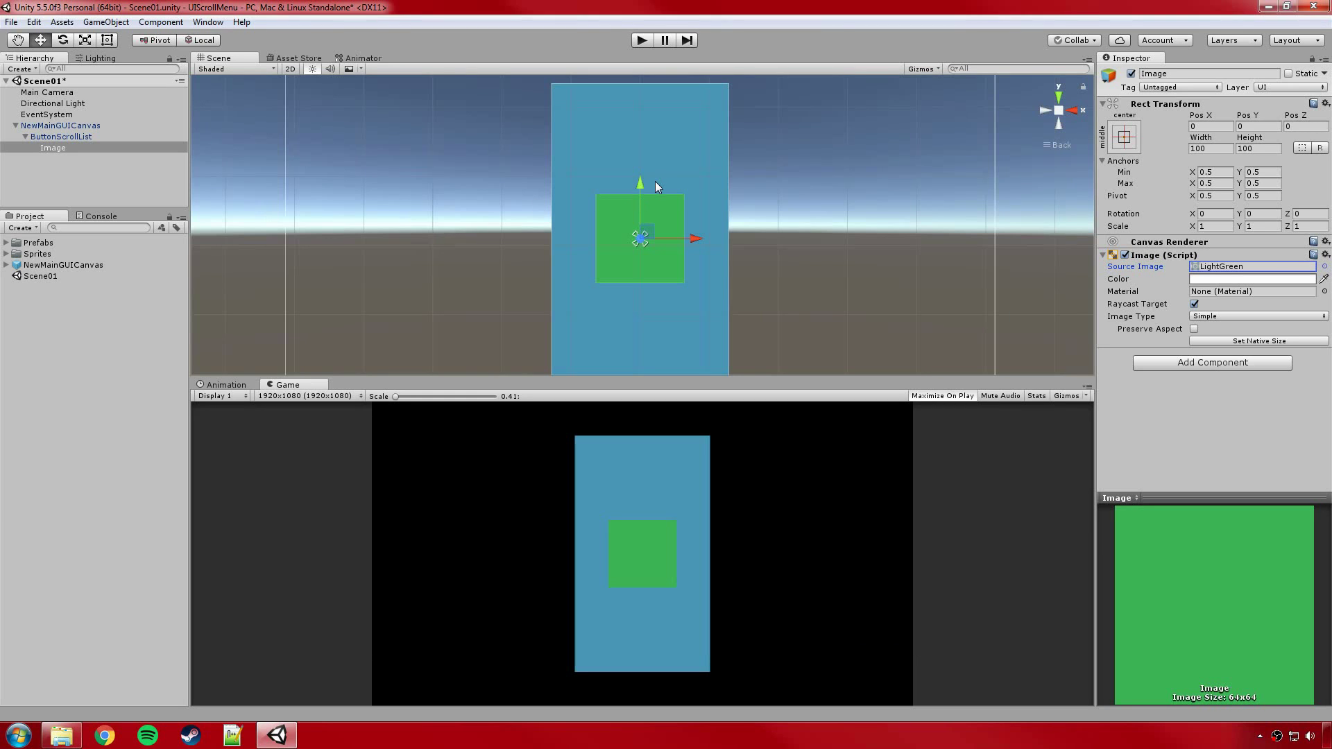
scroll(648, 188, up, 4)
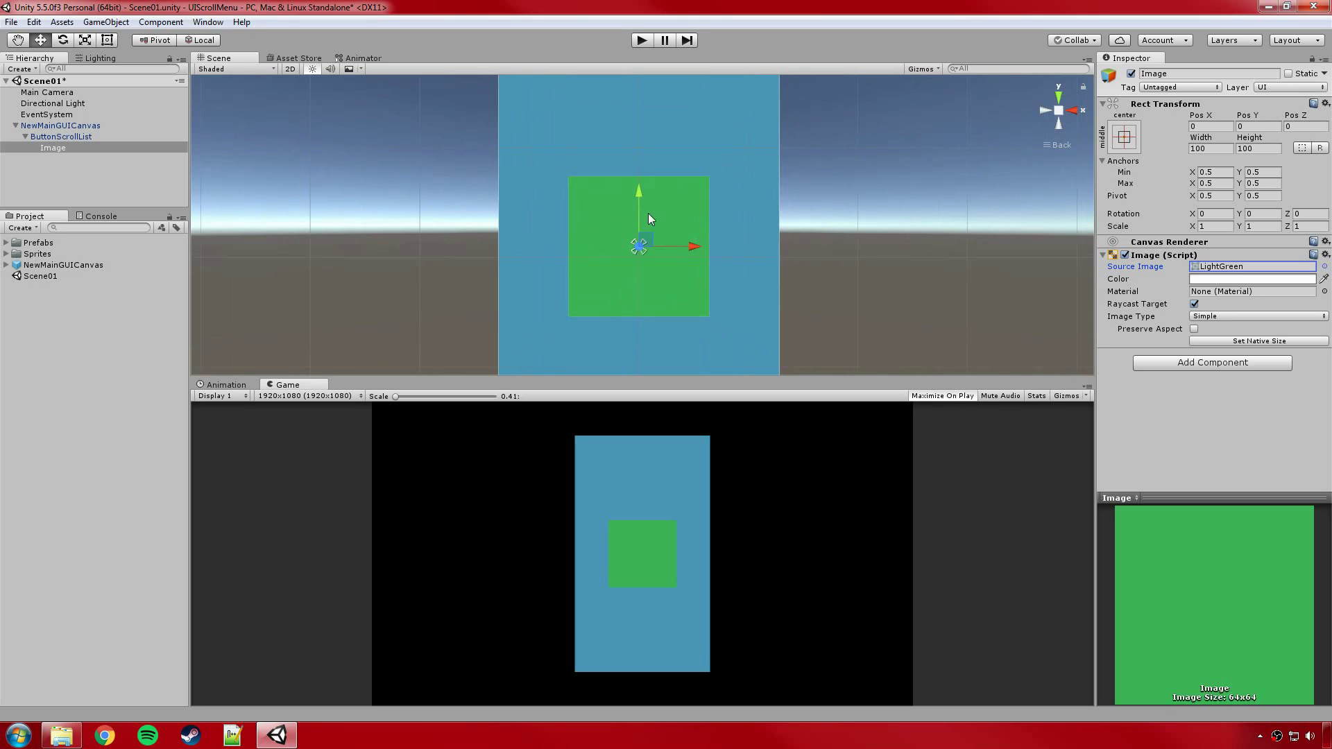
Rename the green child Image to 'ButtonListViewport' and reselect it.
click(58, 148)
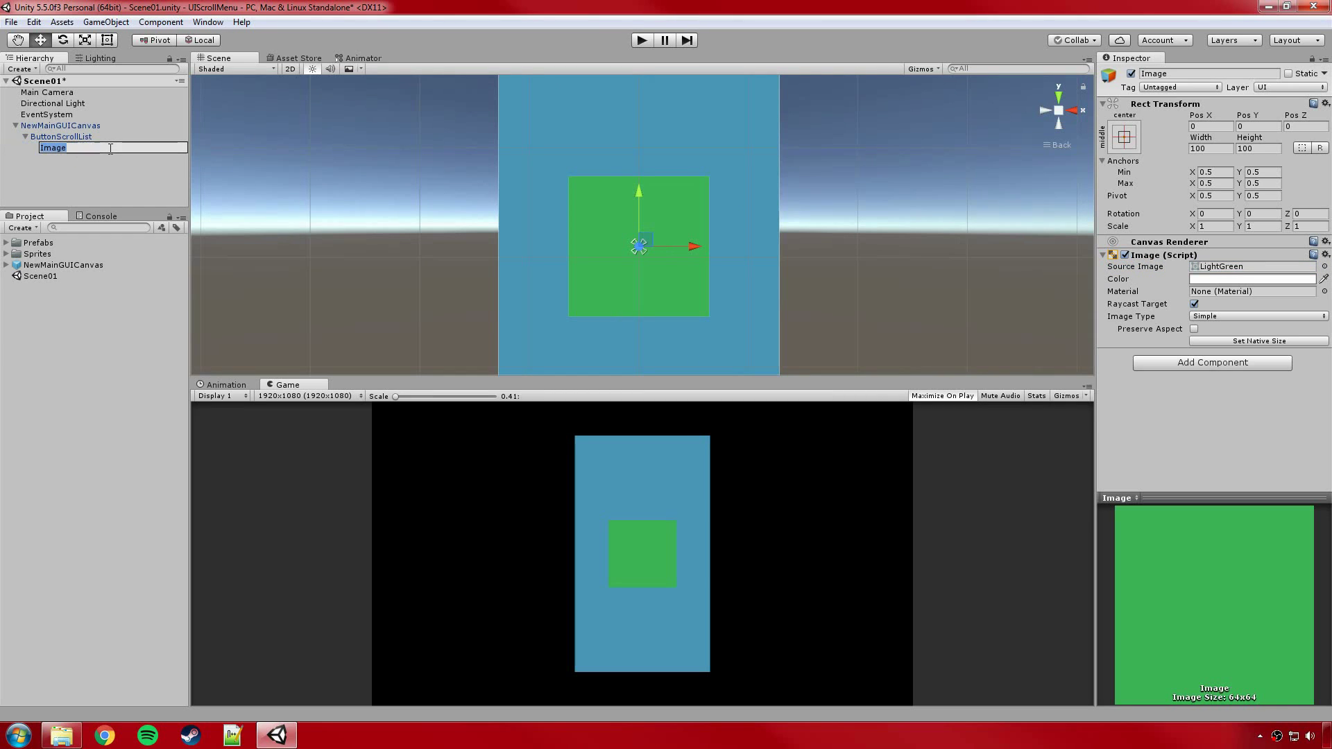
text(ButtonListViewport)
key(Return)
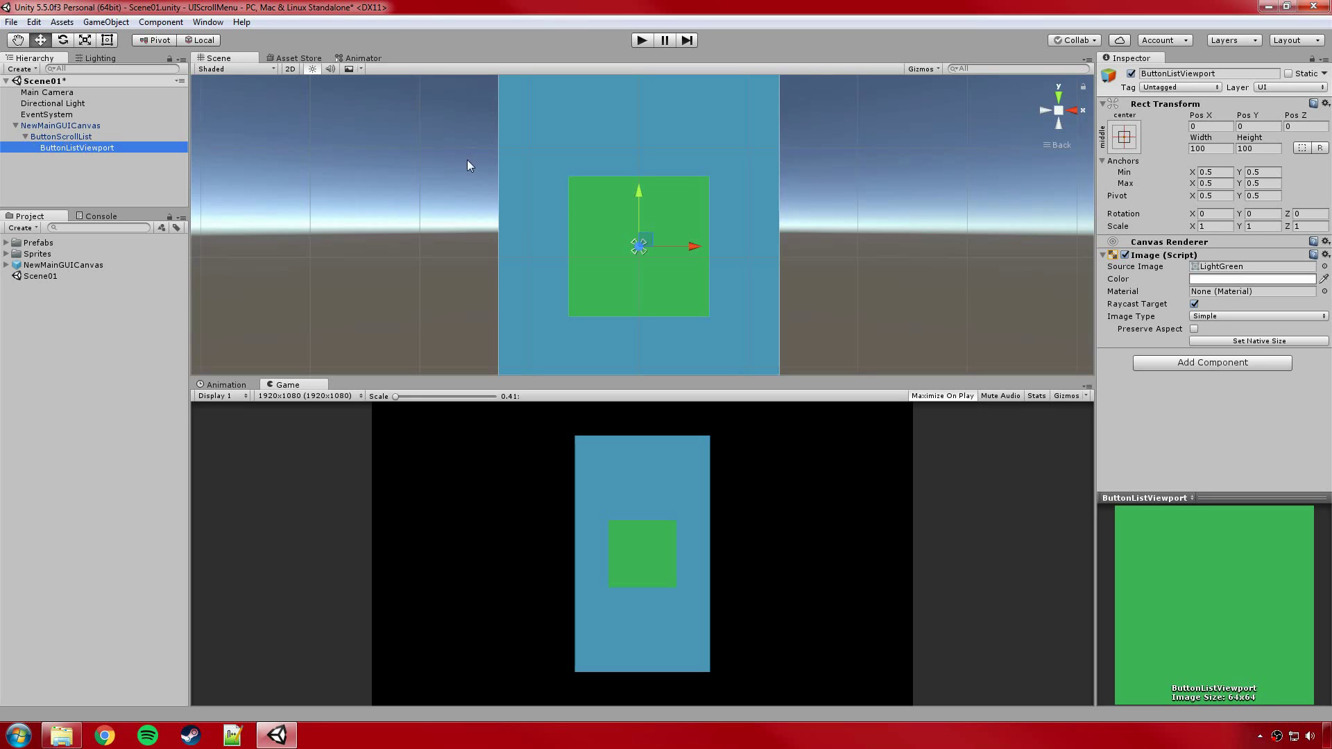
scroll(985, 125, down, 4)
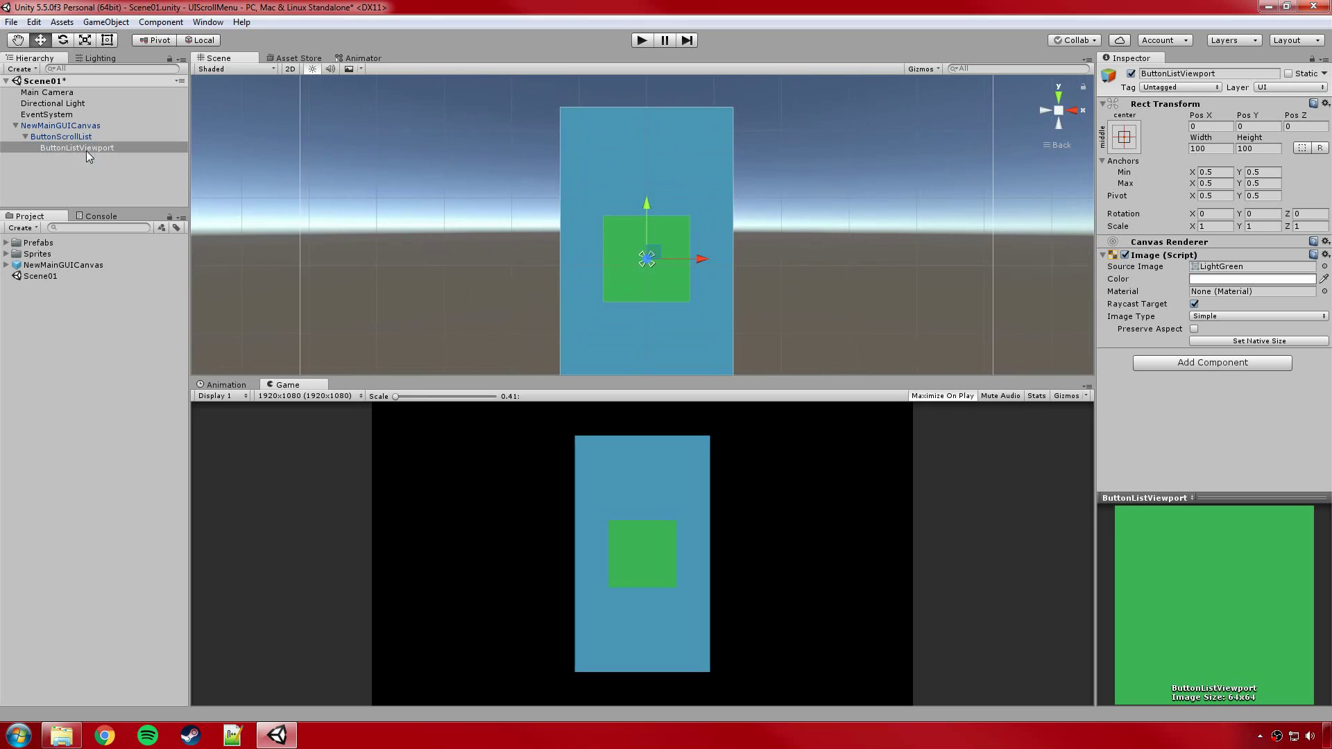
scroll(844, 284, up, 3)
middle_drag(846, 285, 768, 252)
scroll(769, 252, down, 2)
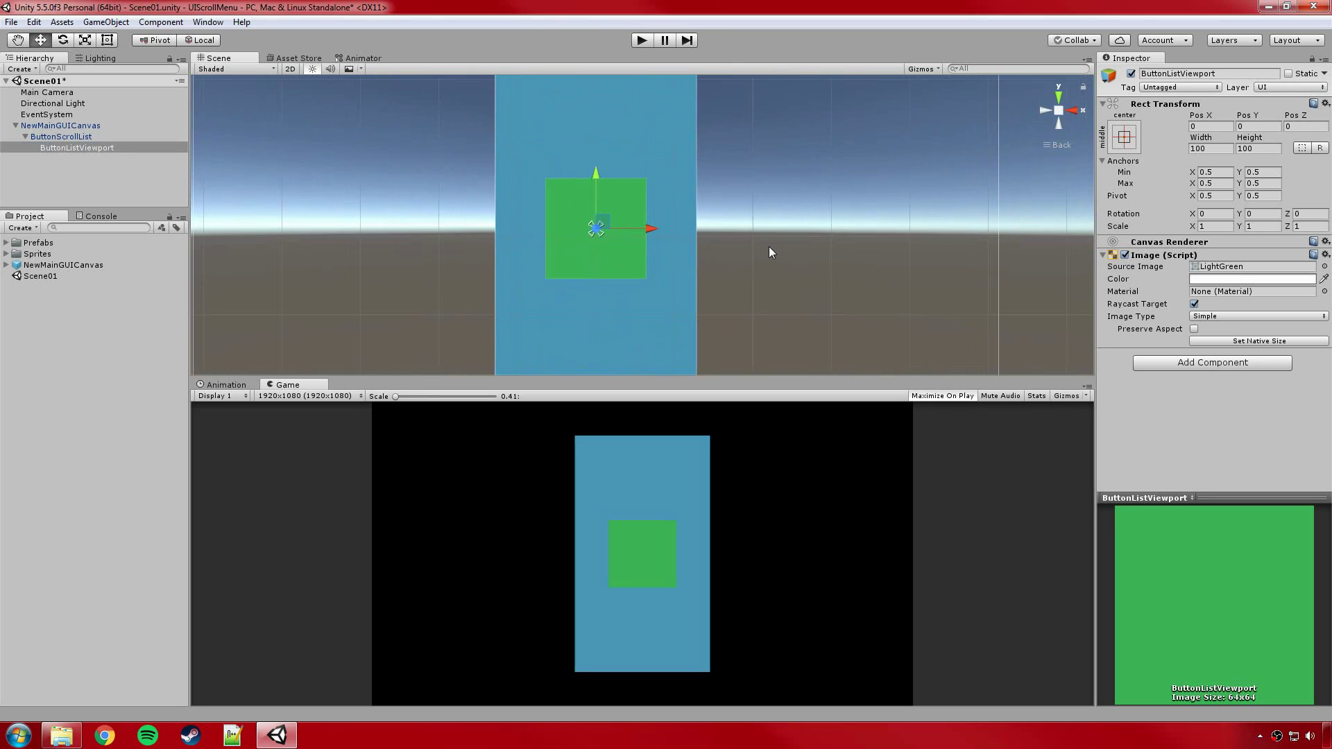
click(64, 147)
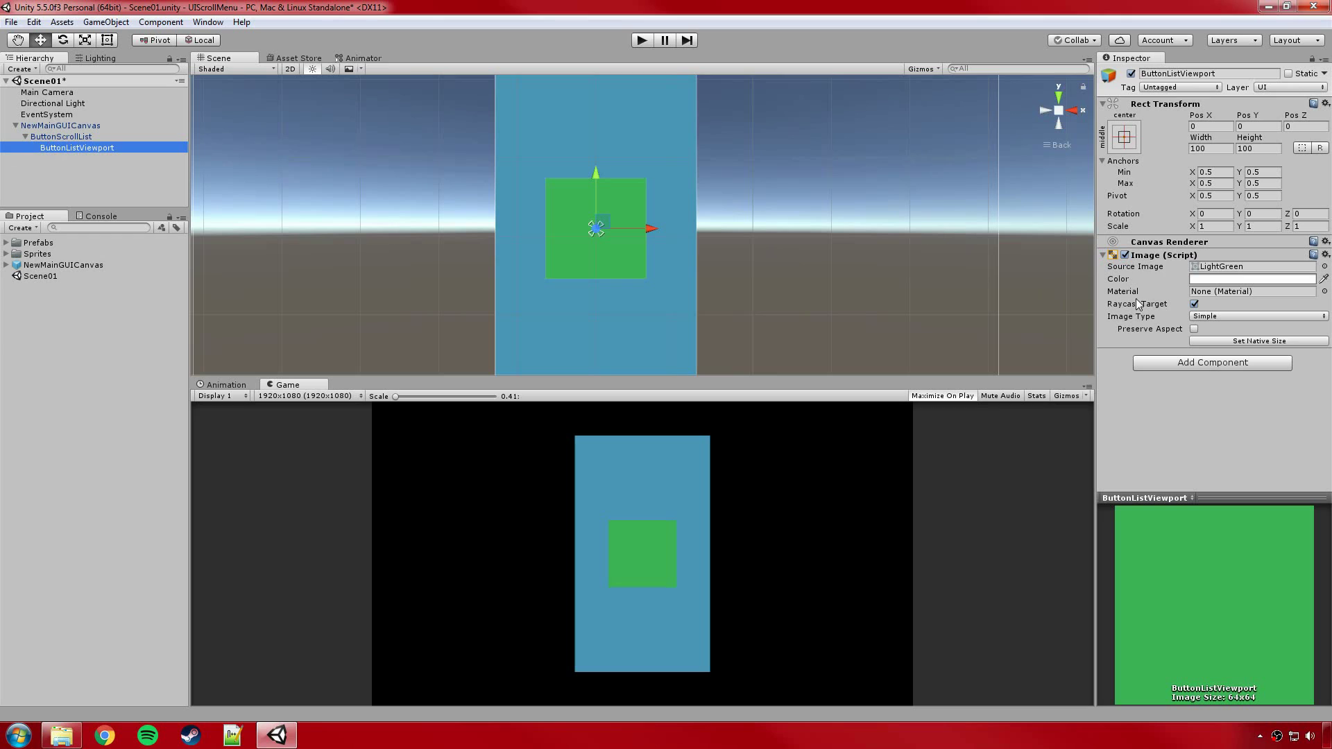
Add a Mask component to ButtonListViewport with Show Mask Graphic left enabled.
click(1196, 364)
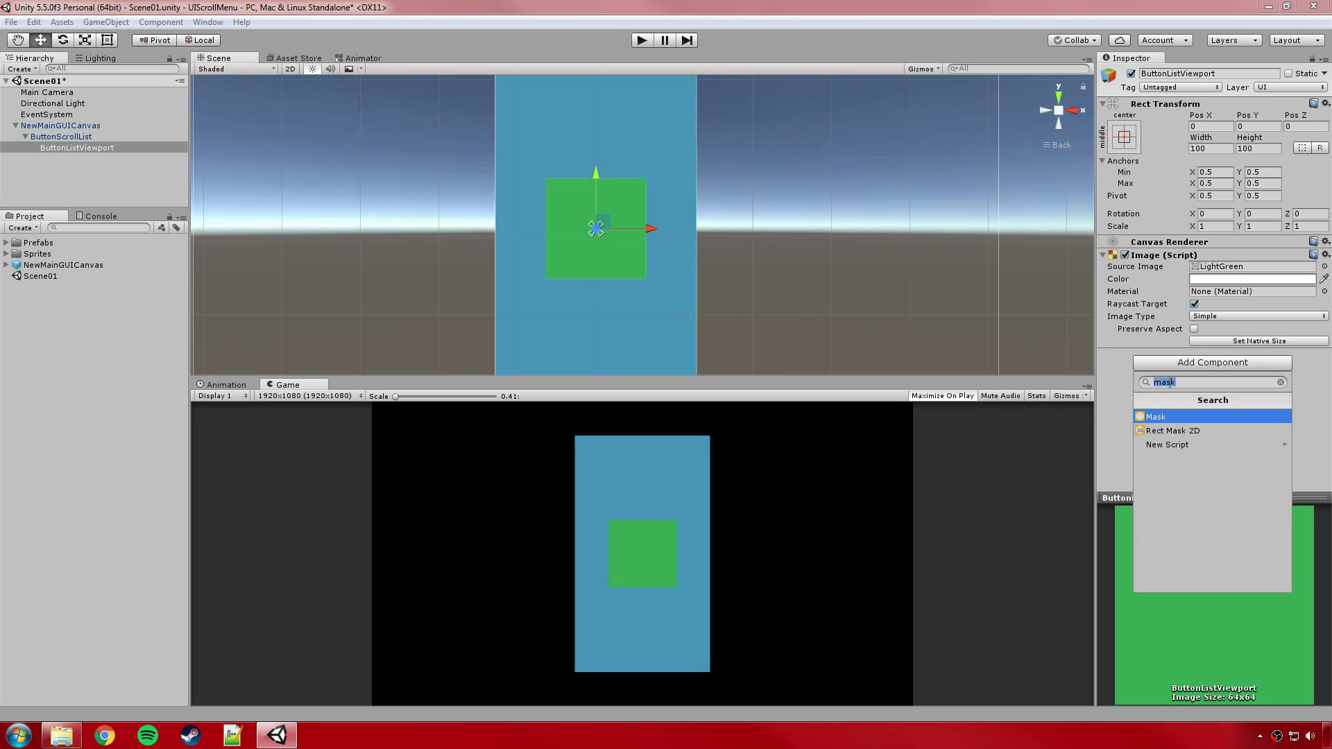
click(1154, 416)
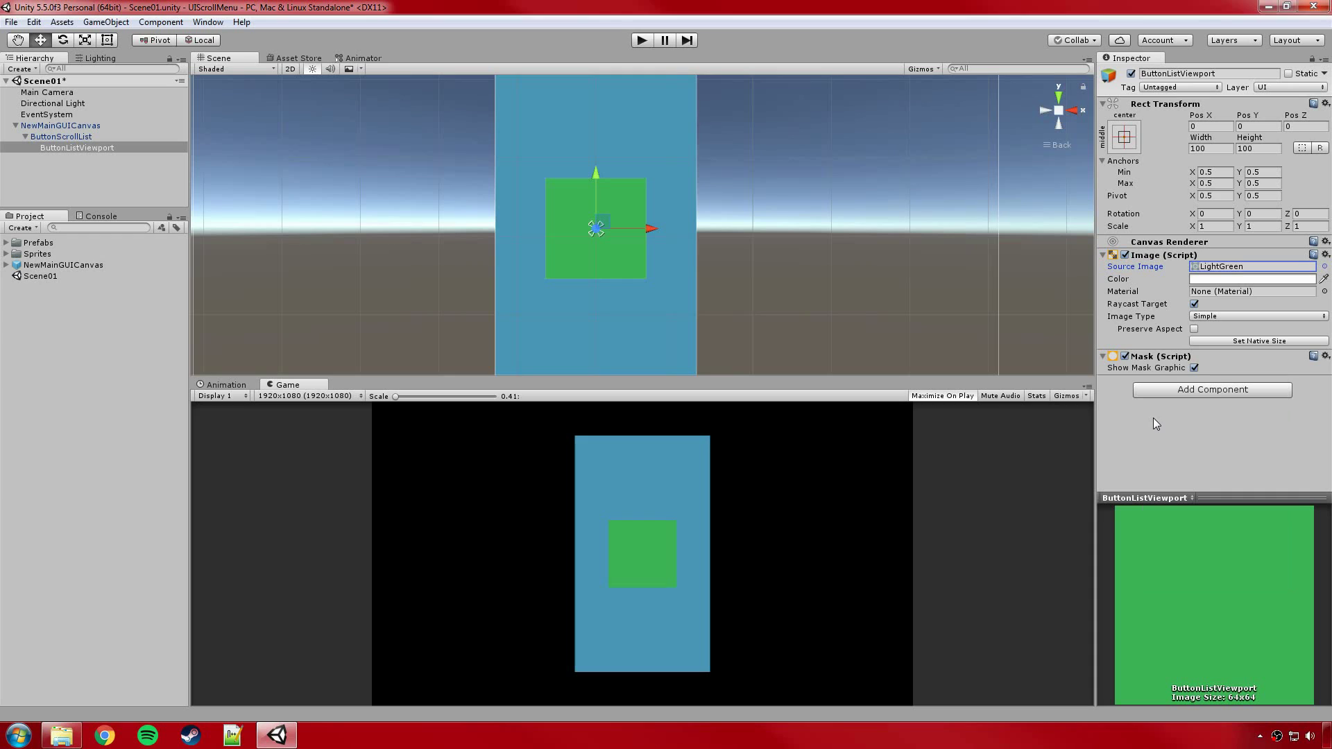
click(1193, 368)
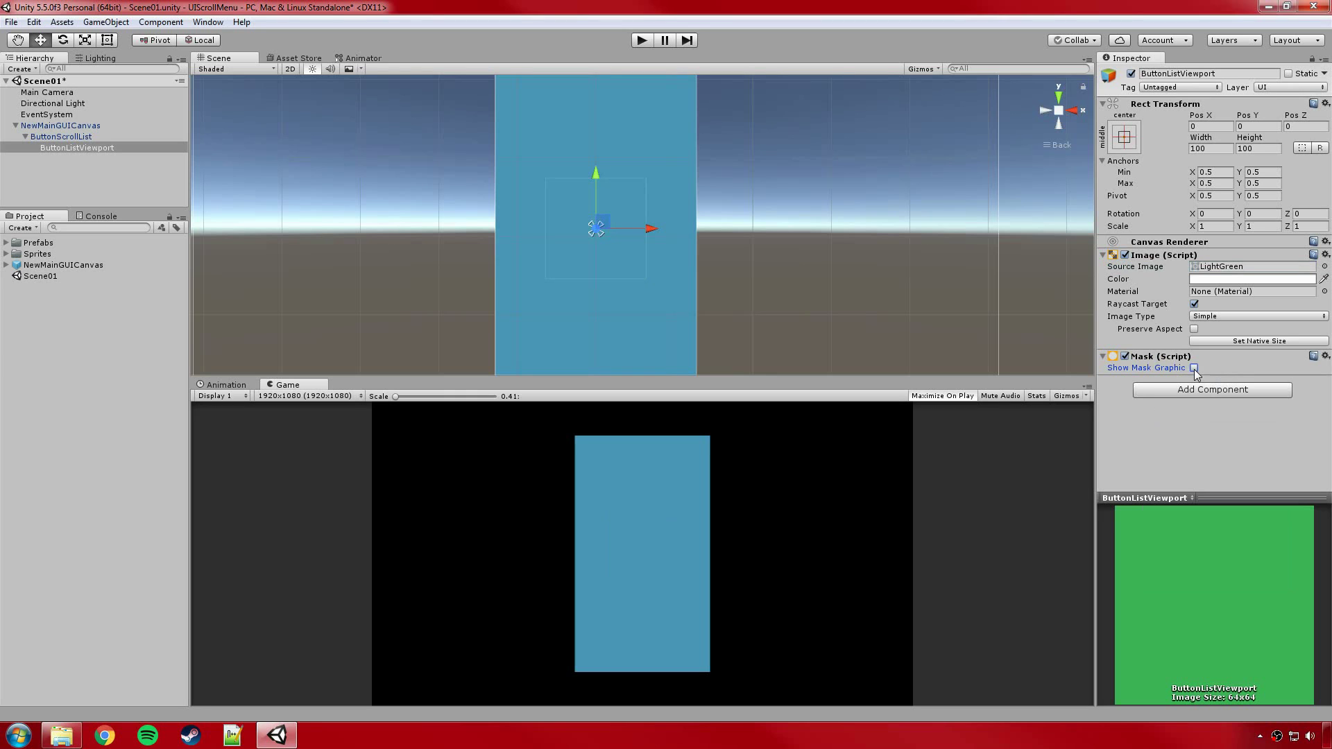
click(1194, 368)
middle_drag(942, 169, 947, 205)
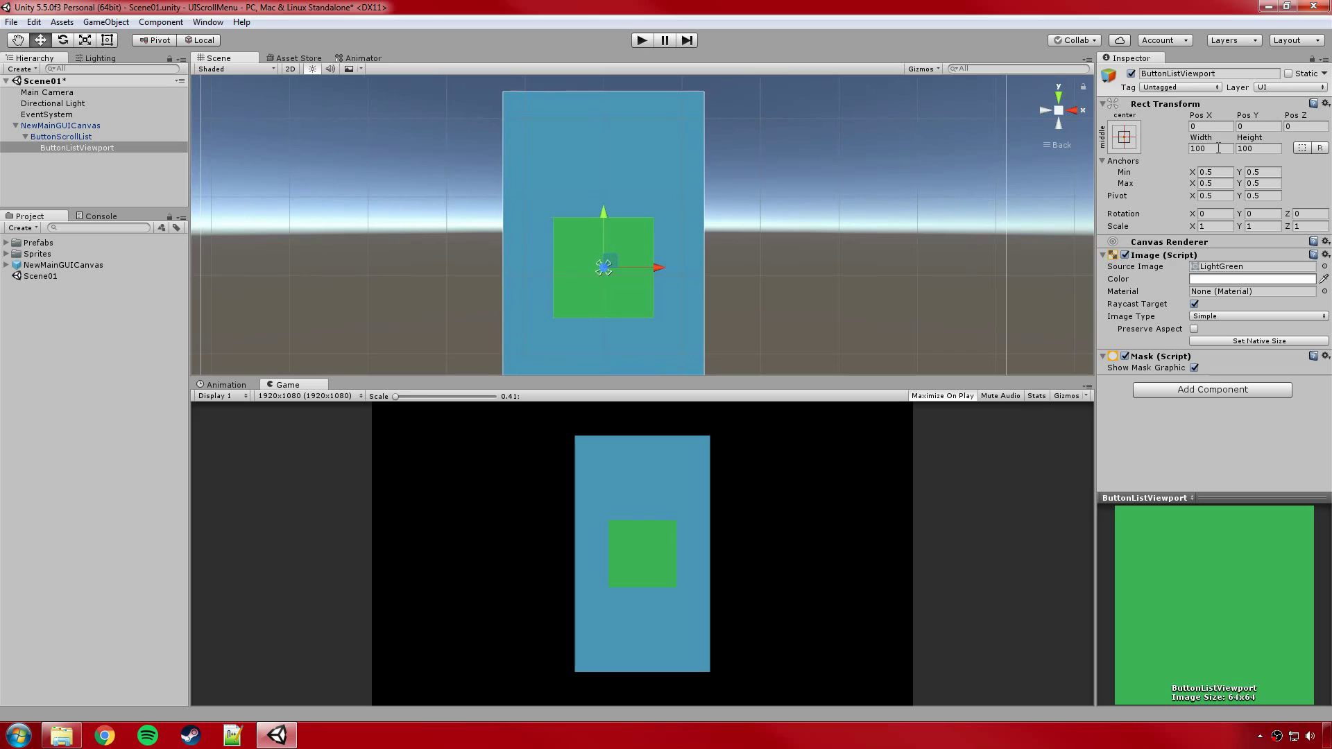
Set ButtonListViewport's width to 150 and height to 320.
click(1218, 148)
text(150)
key(Tab)
text(300)
scroll(702, 198, down, 2)
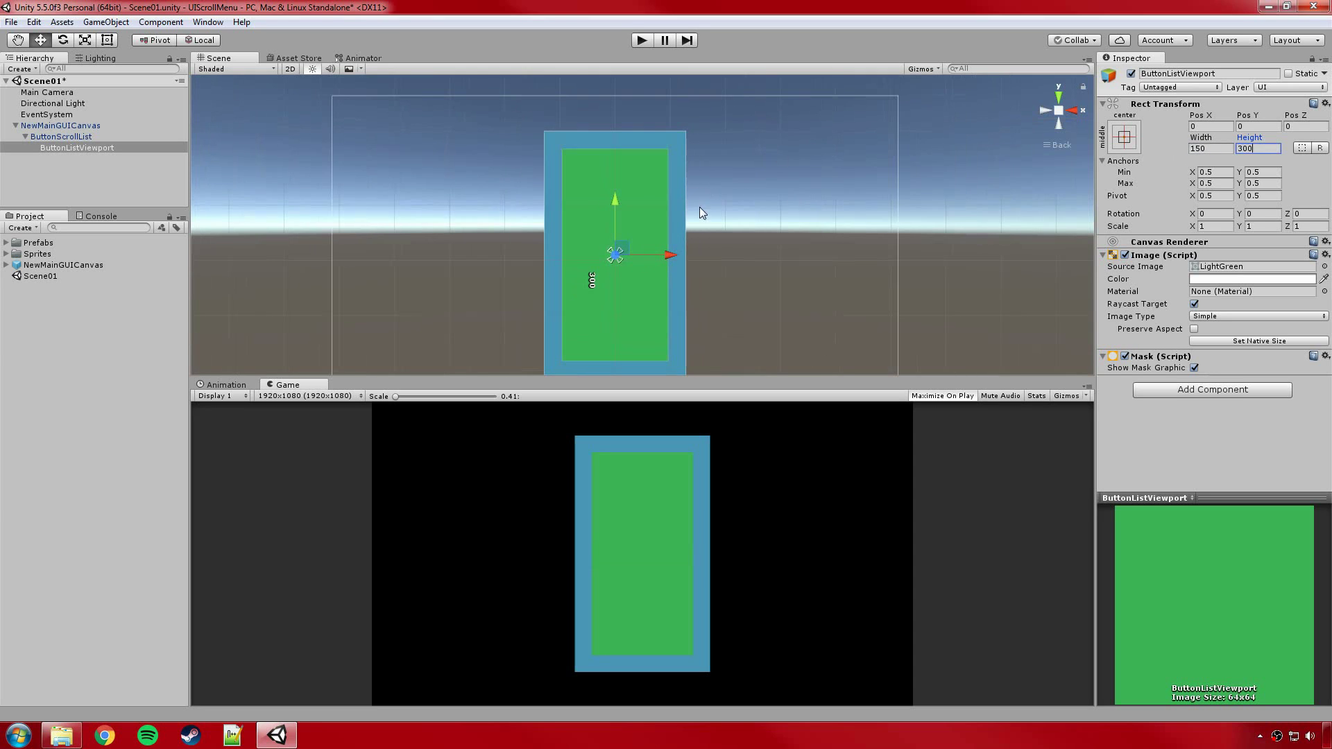
middle_drag(702, 199, 743, 214)
click(1261, 147)
text(320)
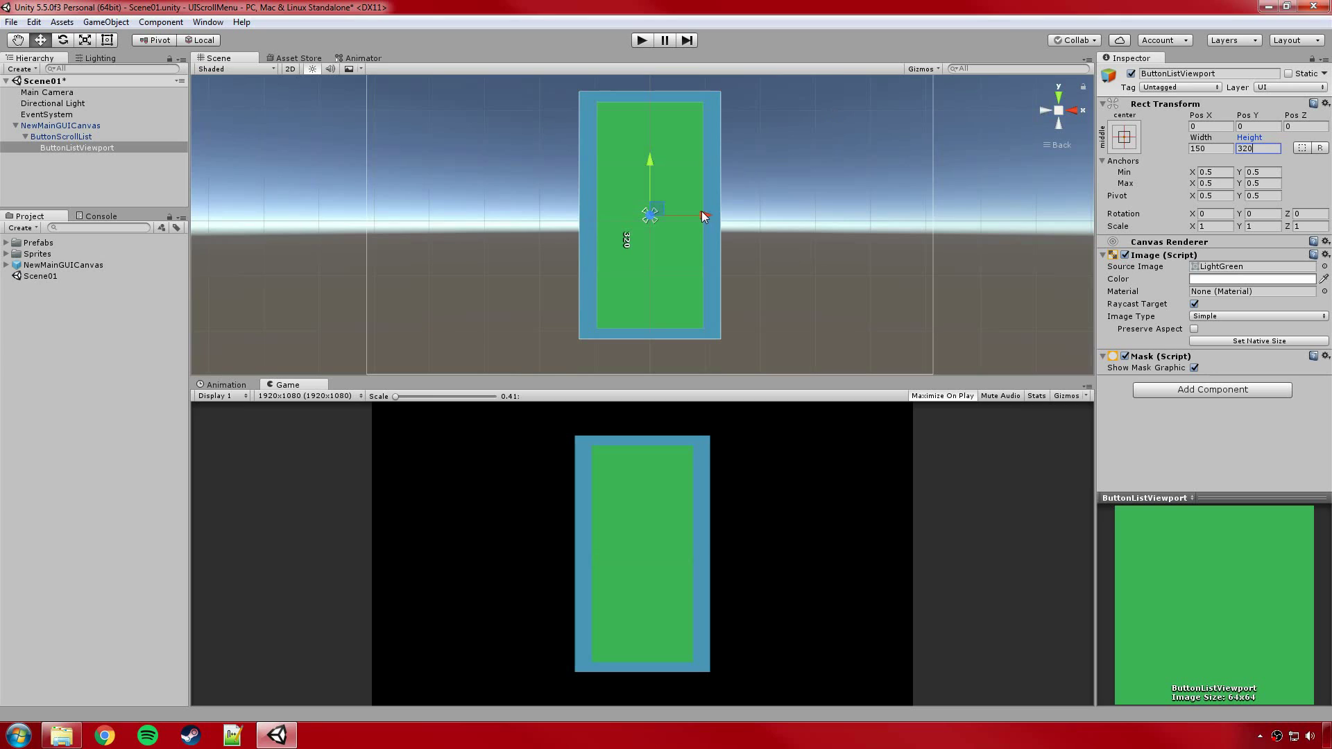